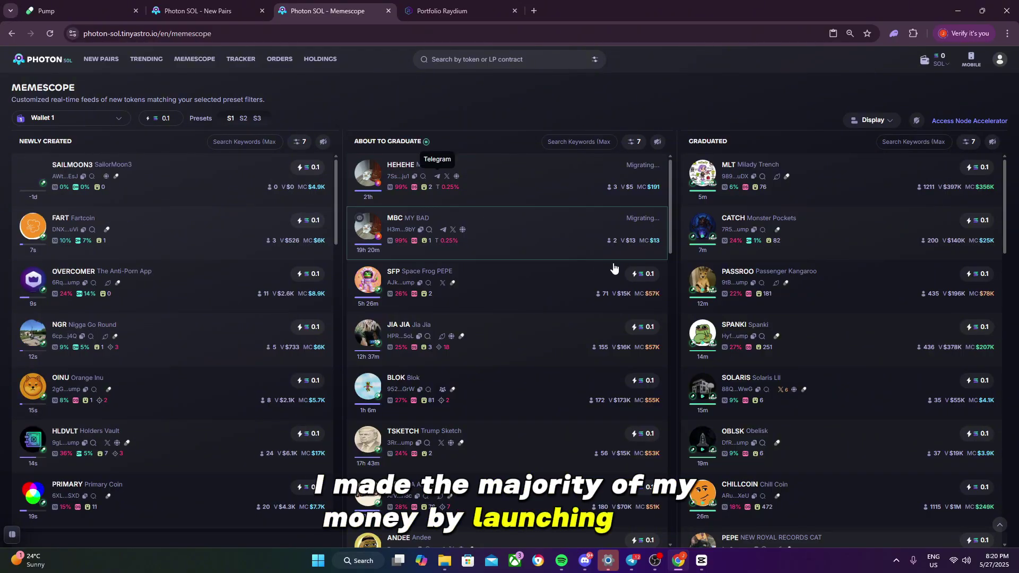
- Open the el memecoin chart from the graduated coins, show its full price history and set the candle interval to 30 seconds
left_click(813, 339)
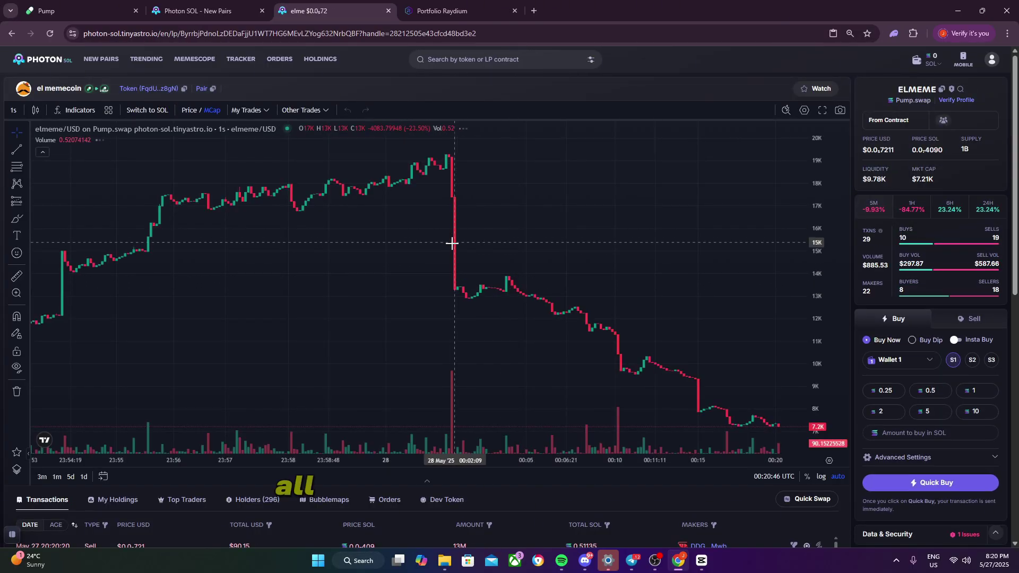
scroll(445, 252, "down", 18)
left_click_drag(148, 310, 332, 312)
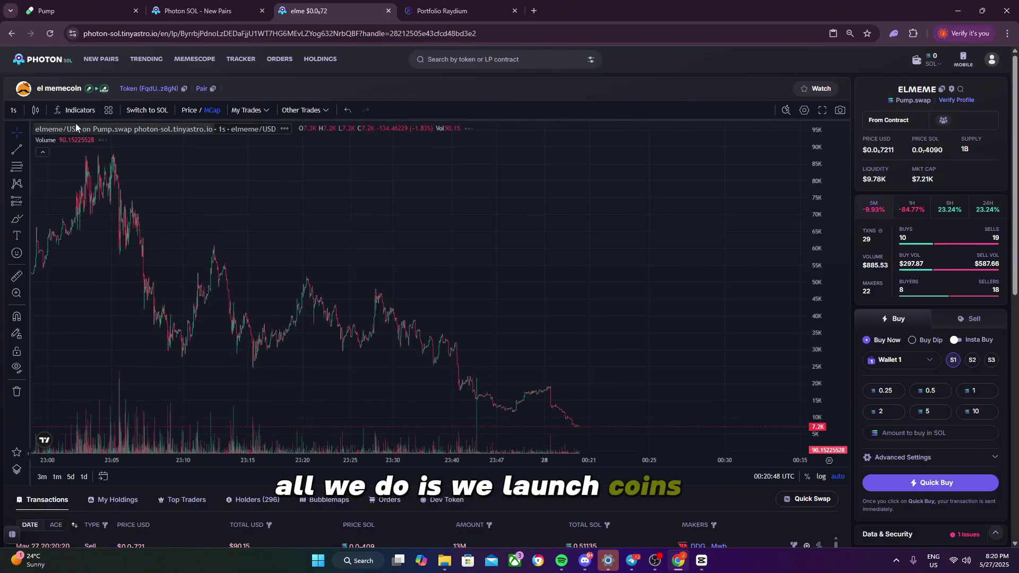
left_click_drag(296, 232, 671, 248)
left_click(13, 110)
left_click(24, 175)
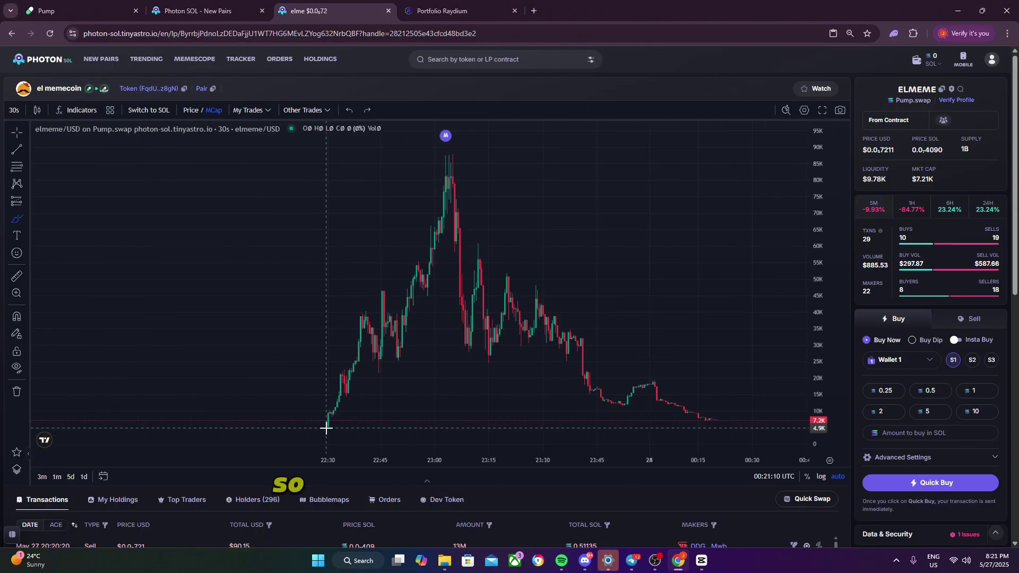
- Annotate the el memecoin chart with freehand brush strokes marking the price rise, the peak and the decline after it
mouse_move(332, 426)
left_mouse_down()
mouse_move(325, 439)
mouse_move(305, 425)
mouse_move(321, 420)
mouse_move(333, 316)
mouse_move(391, 169)
mouse_move(417, 151)
mouse_move(401, 154)
mouse_move(446, 147)
mouse_move(523, 148)
mouse_move(446, 164)
mouse_move(445, 296)
mouse_move(533, 403)
mouse_move(732, 396)
mouse_move(473, 200)
mouse_move(449, 150)
left_mouse_up()
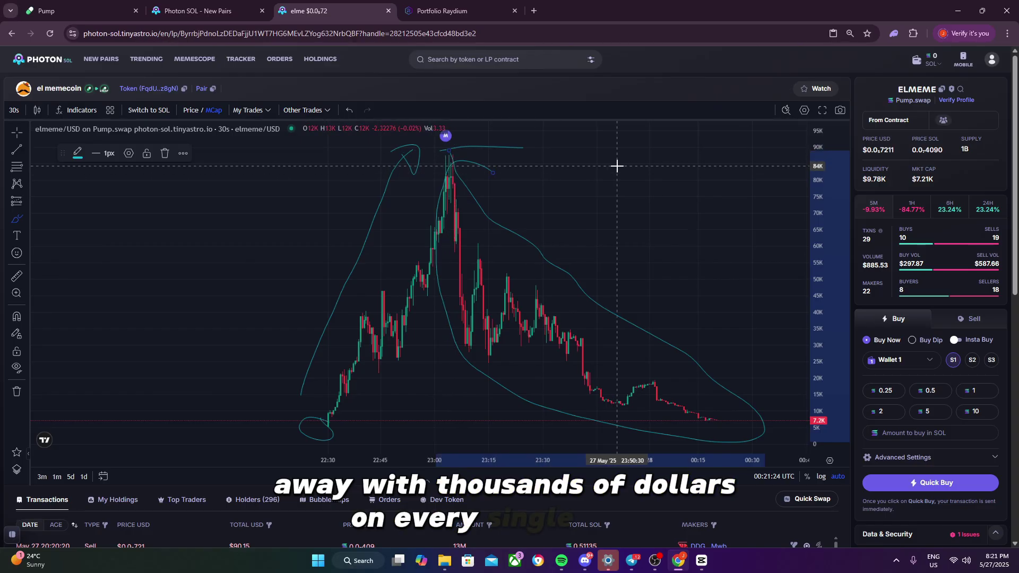
mouse_move(616, 164)
left_mouse_down()
mouse_move(552, 189)
mouse_move(539, 164)
left_mouse_up()
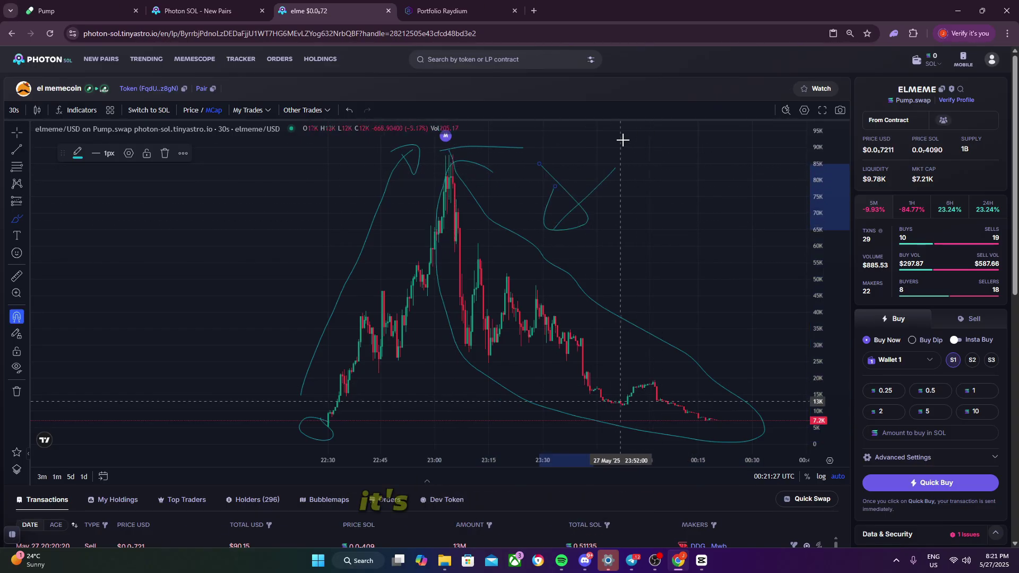
mouse_move(673, 205)
left_mouse_down()
mouse_move(289, 133)
mouse_move(212, 451)
mouse_move(670, 175)
mouse_move(514, 131)
left_mouse_up()
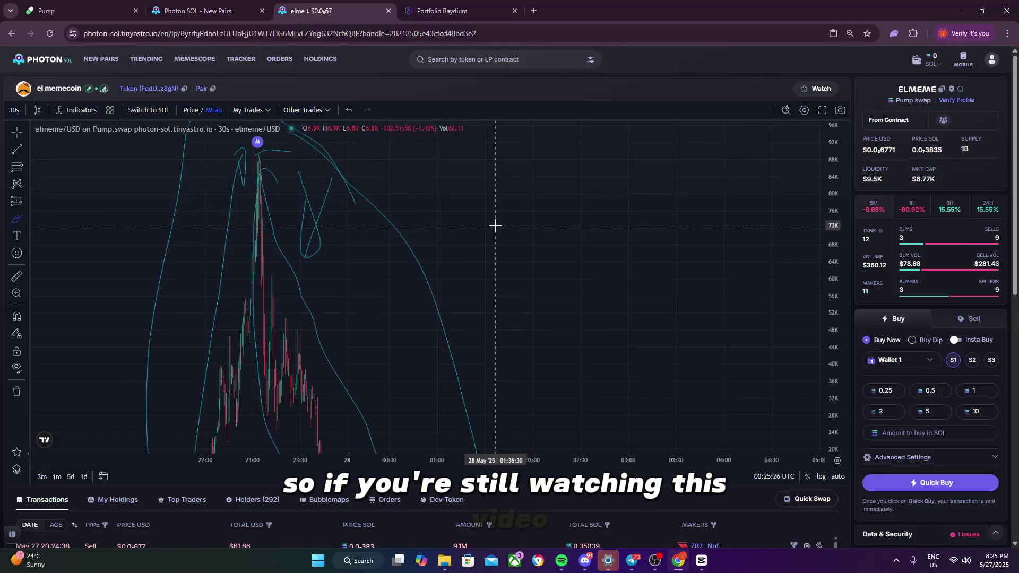
- Scribble freehand brush strokes as handwriting in the chart's empty area after the last candles
mouse_move(527, 160)
left_mouse_down()
mouse_move(610, 166)
mouse_move(564, 198)
mouse_move(646, 190)
mouse_move(625, 216)
left_mouse_up()
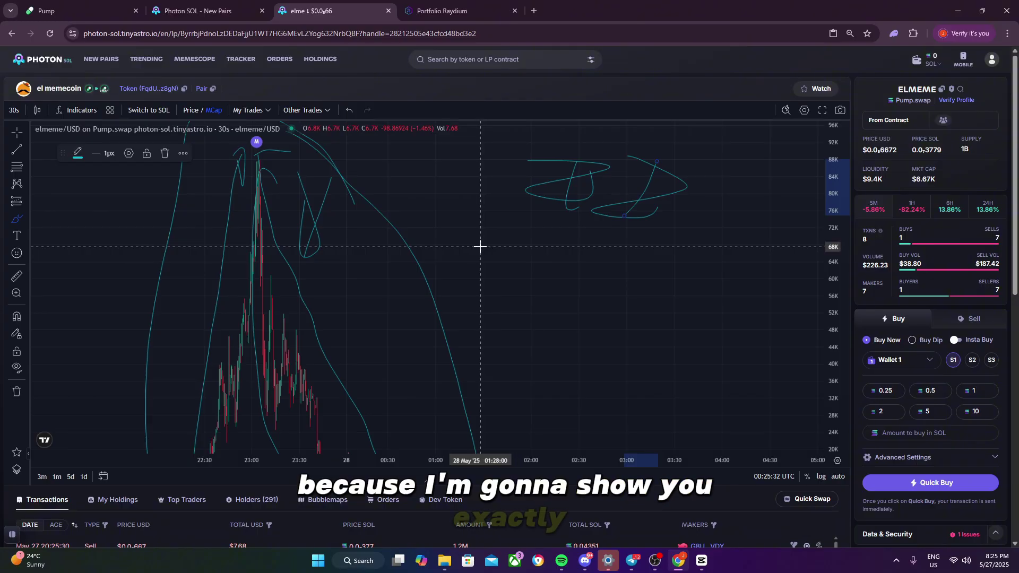
left_click_drag(477, 266, 537, 266)
left_click_drag(557, 242, 553, 302)
left_click_drag(601, 236, 588, 300)
left_click_drag(641, 281, 685, 262)
mouse_move(685, 280)
left_mouse_down()
mouse_move(740, 247)
mouse_move(754, 295)
left_mouse_up()
mouse_move(749, 333)
left_mouse_down()
mouse_move(782, 310)
mouse_move(736, 322)
left_mouse_up()
mouse_move(570, 353)
left_mouse_down()
mouse_move(518, 393)
mouse_move(594, 392)
left_mouse_up()
left_click_drag(589, 364, 598, 407)
left_click_drag(712, 378, 757, 381)
left_click_drag(756, 362, 699, 534)
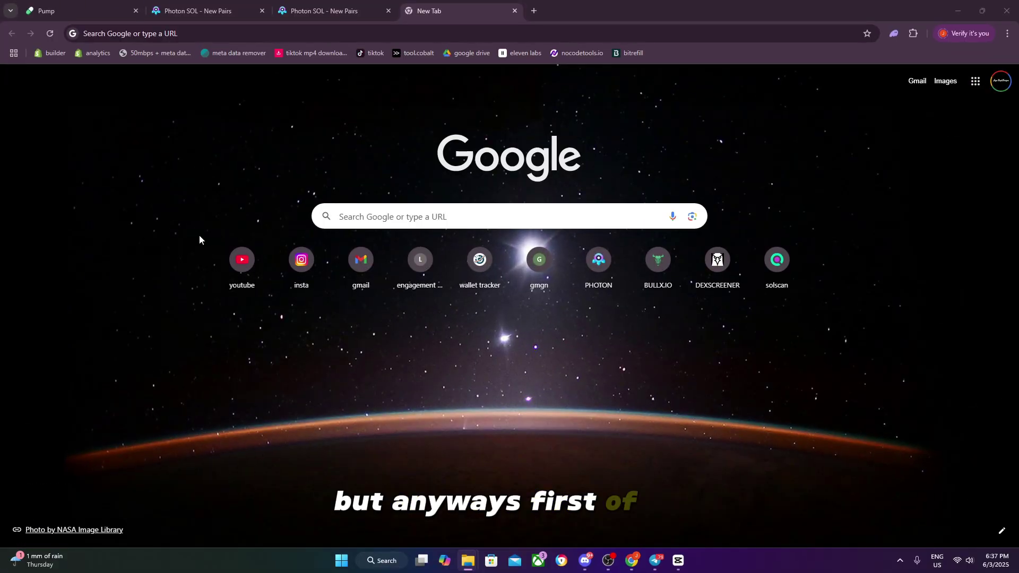
- Open createtokens.fun and highlight the tagline about launching a token on Solana in seconds
left_click(212, 32)
type("createt")
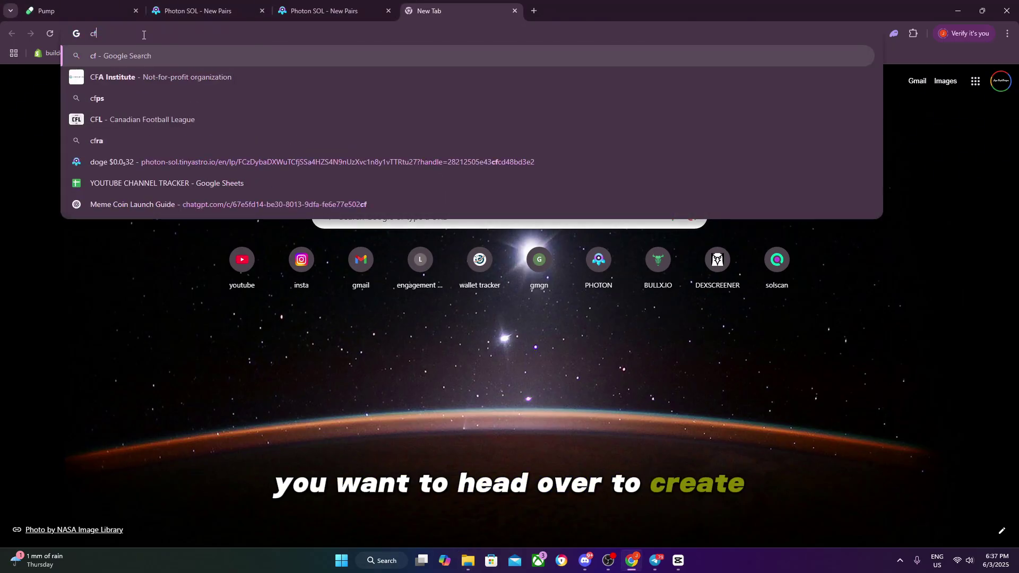
type("okens.fun")
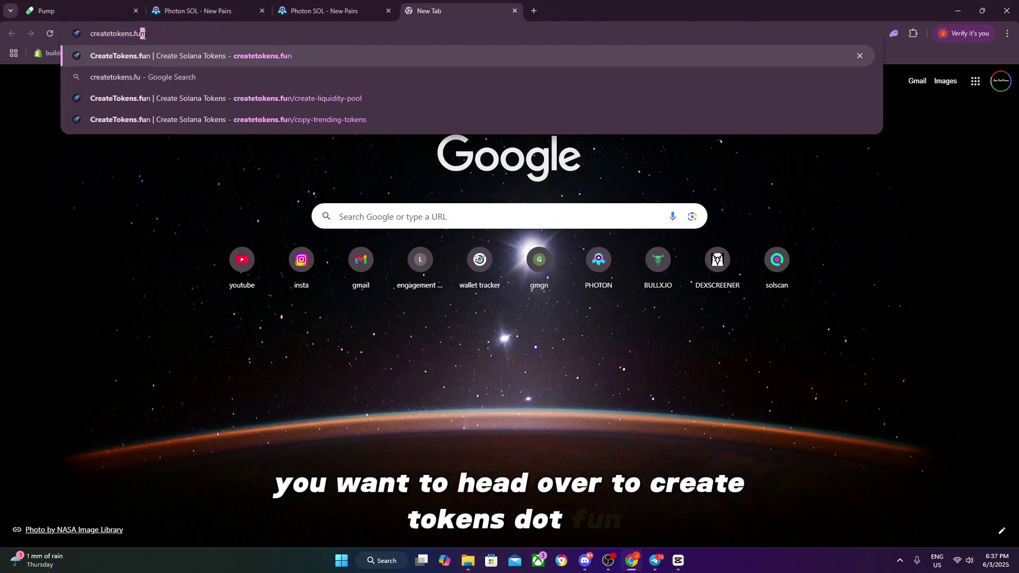
key("Return")
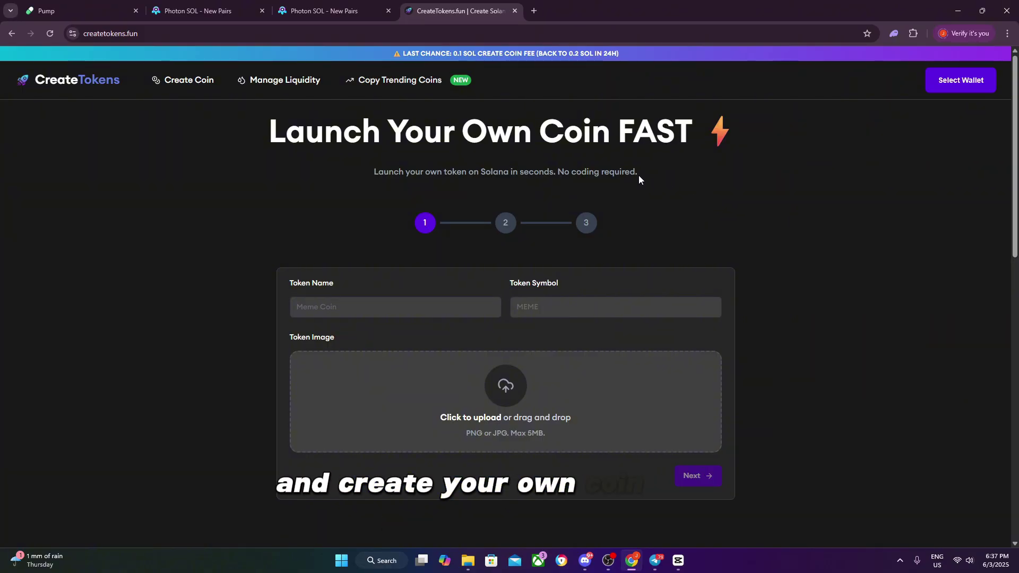
left_click_drag(699, 136, 487, 134)
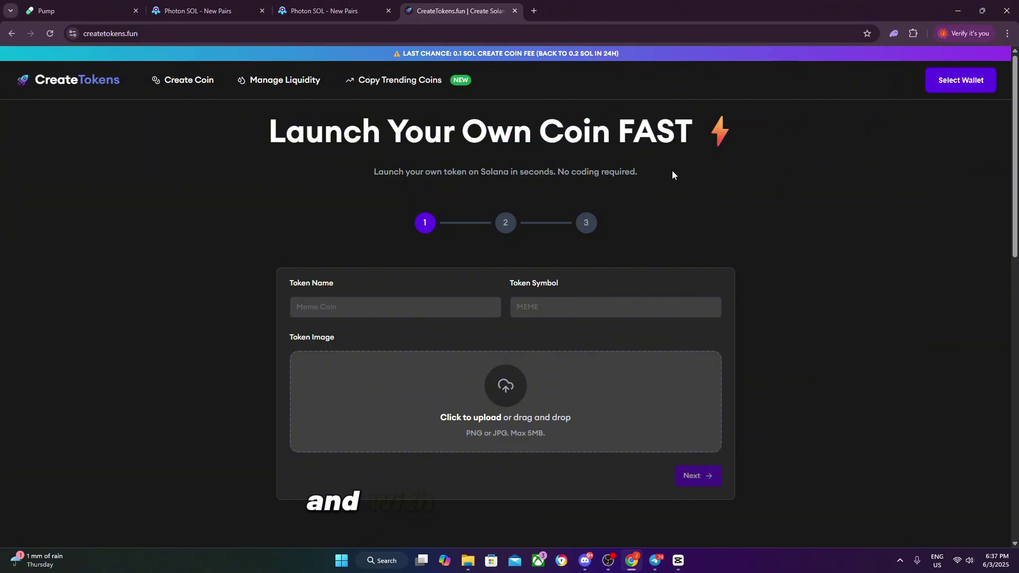
left_click_drag(672, 170, 400, 174)
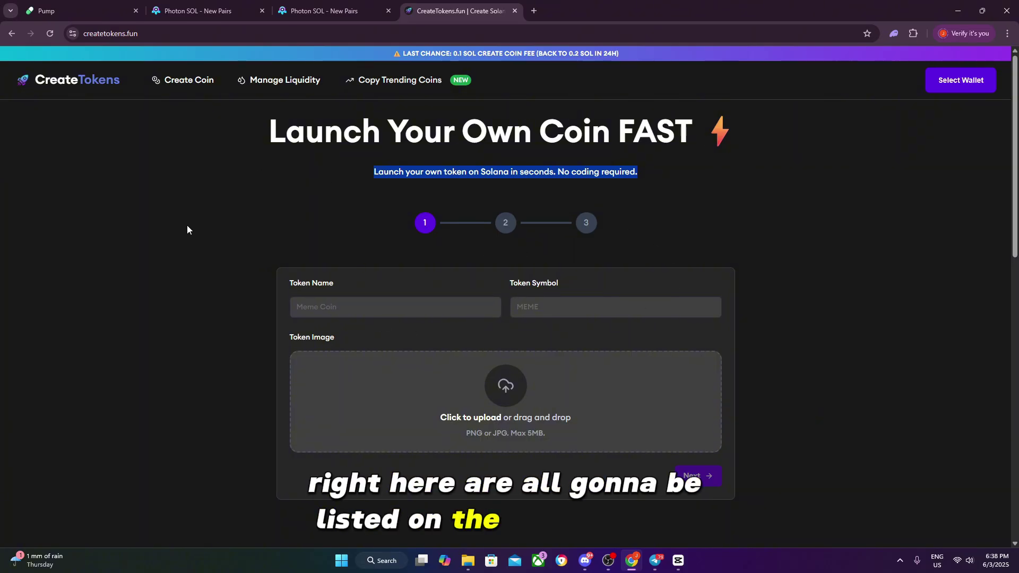
left_click(297, 217)
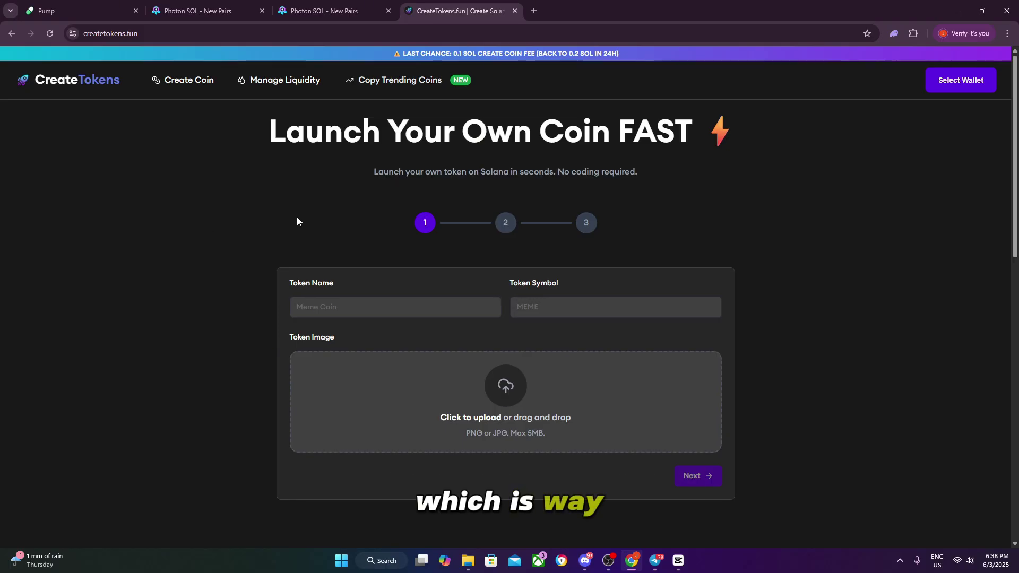
- Browse the pump.fun coin board, open the Have A Great Summer (HAGS) coin and examine its bonding curve progress
left_click(73, 5)
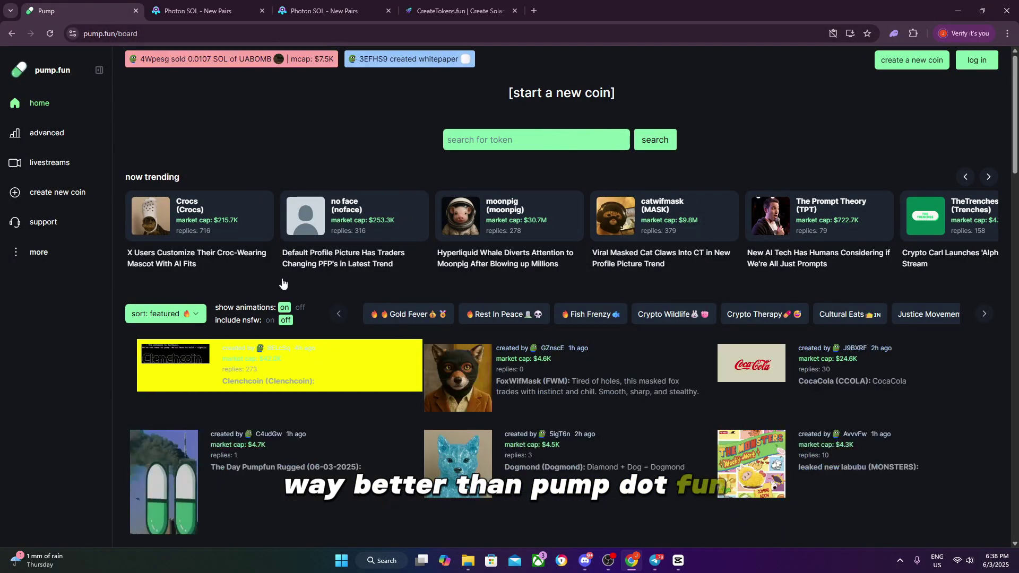
scroll(269, 397, "down", 2)
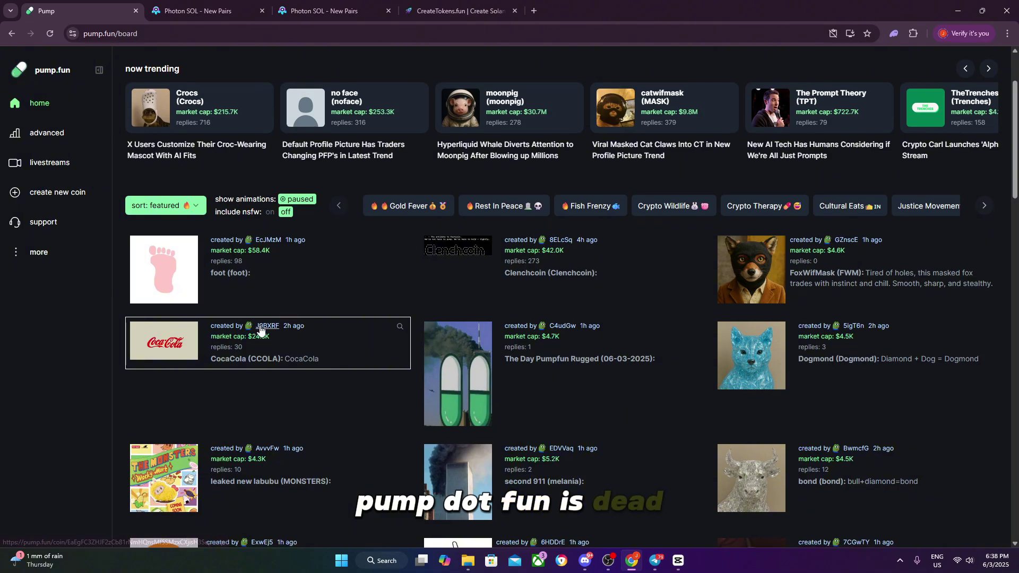
scroll(265, 329, "down", 1)
scroll(231, 291, "down", 4)
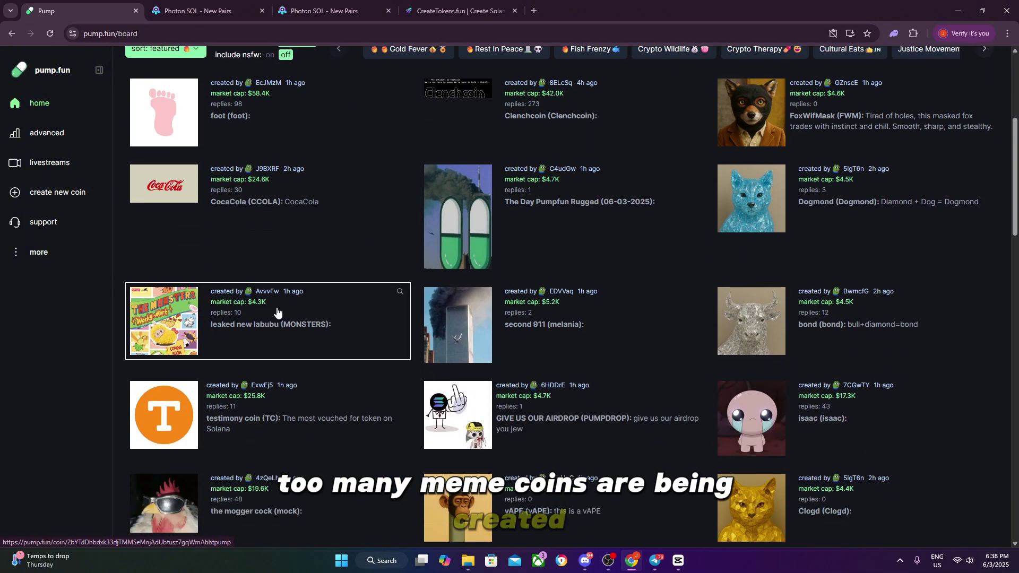
scroll(219, 317, "down", 2)
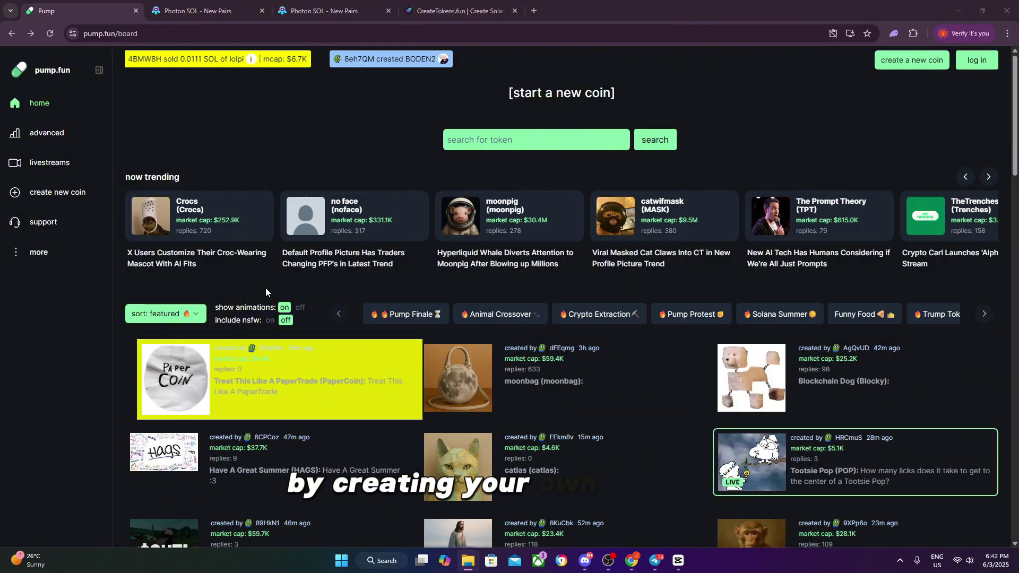
scroll(271, 298, "down", 2)
left_click(301, 366)
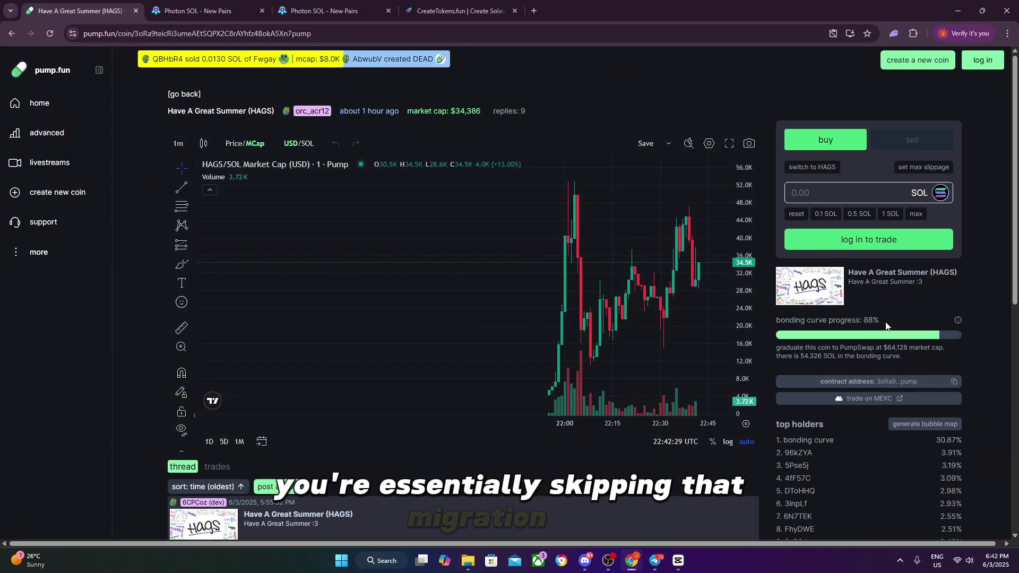
left_click_drag(888, 337, 776, 322)
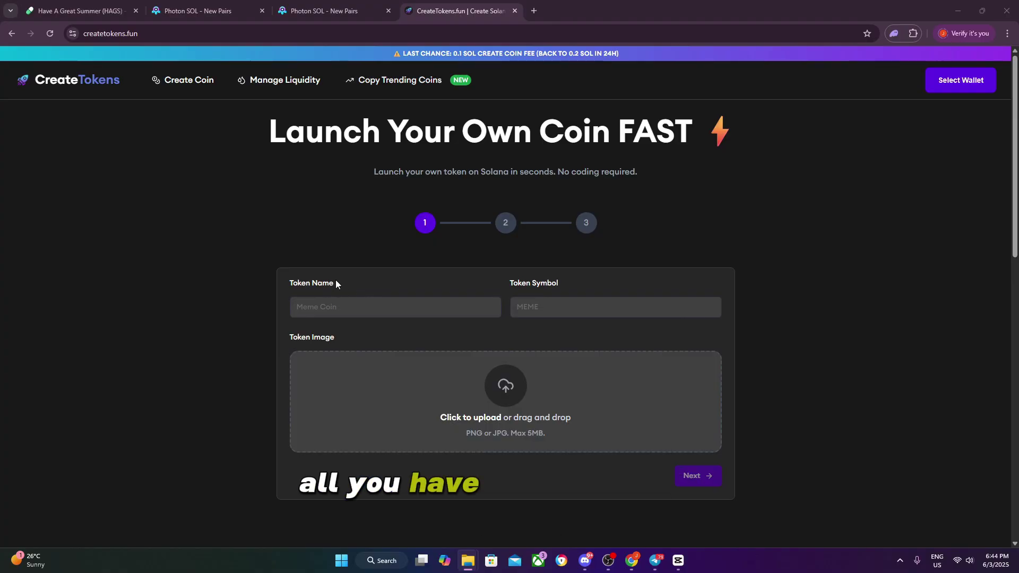
- Review the CreateTokens name, symbol and image fields, and browse the trending coins available for copying
left_click_drag(352, 282, 237, 278)
left_click_drag(569, 286, 354, 341)
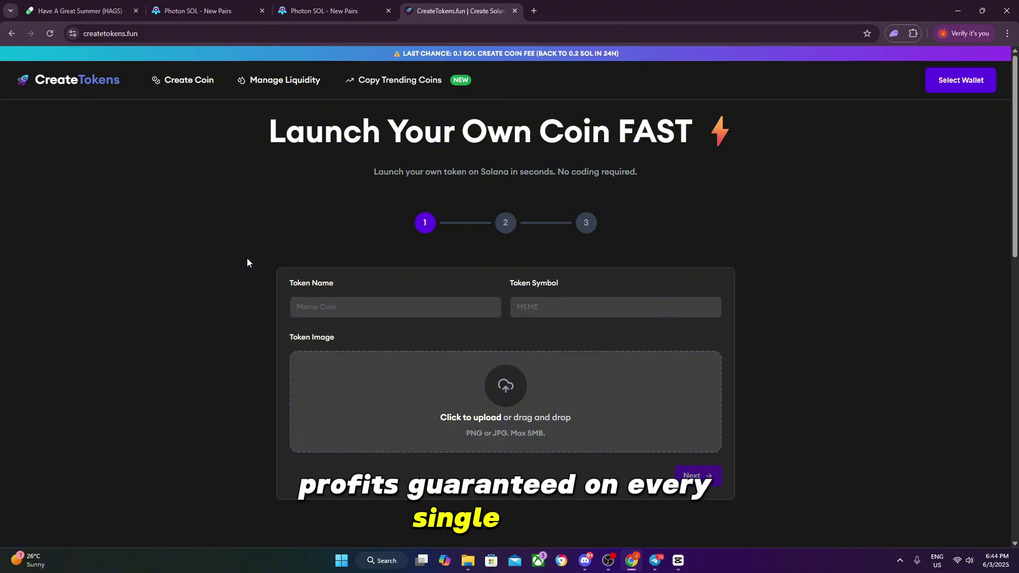
left_click(425, 82)
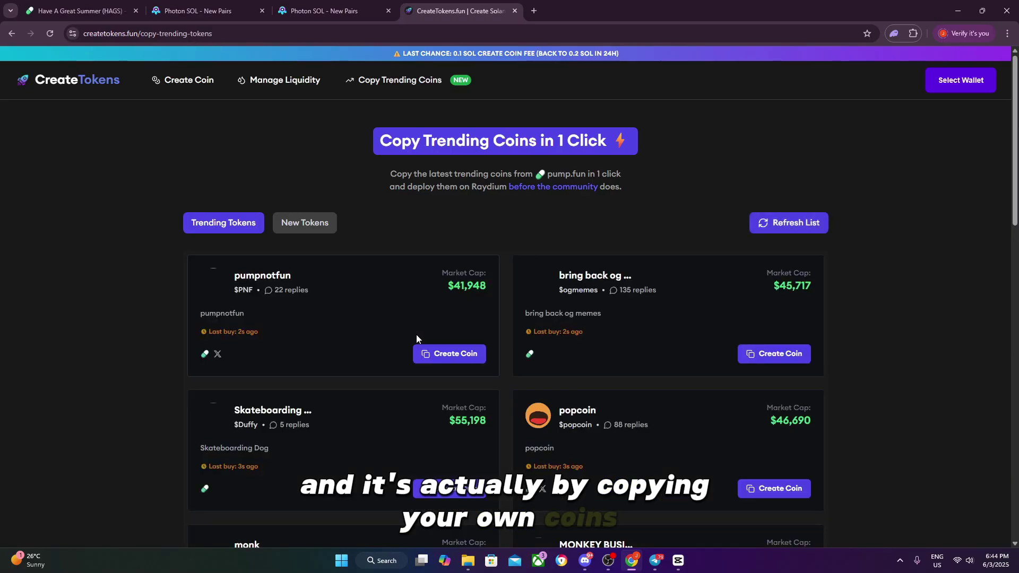
scroll(415, 334, "down", 2)
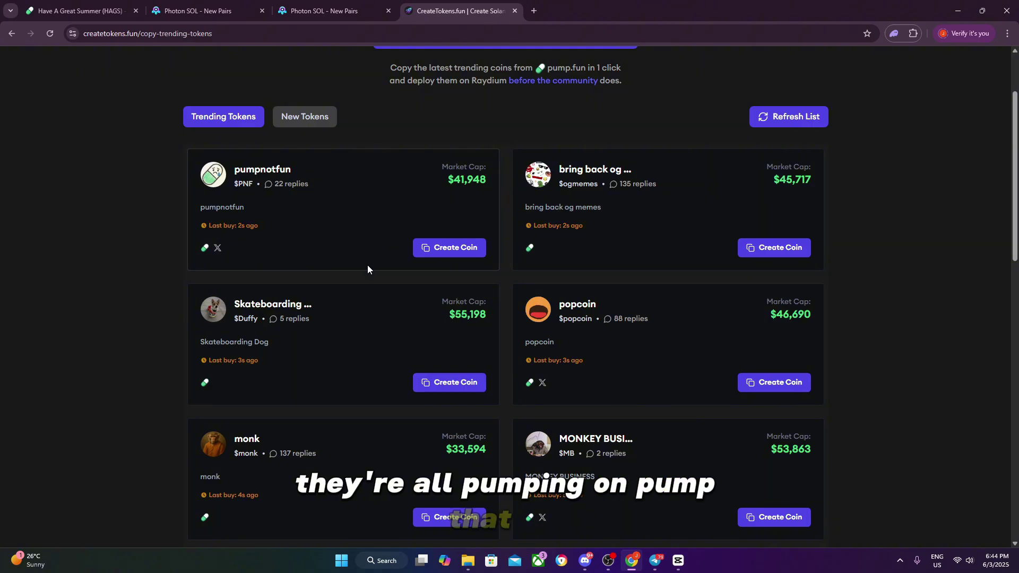
scroll(361, 292, "down", 1)
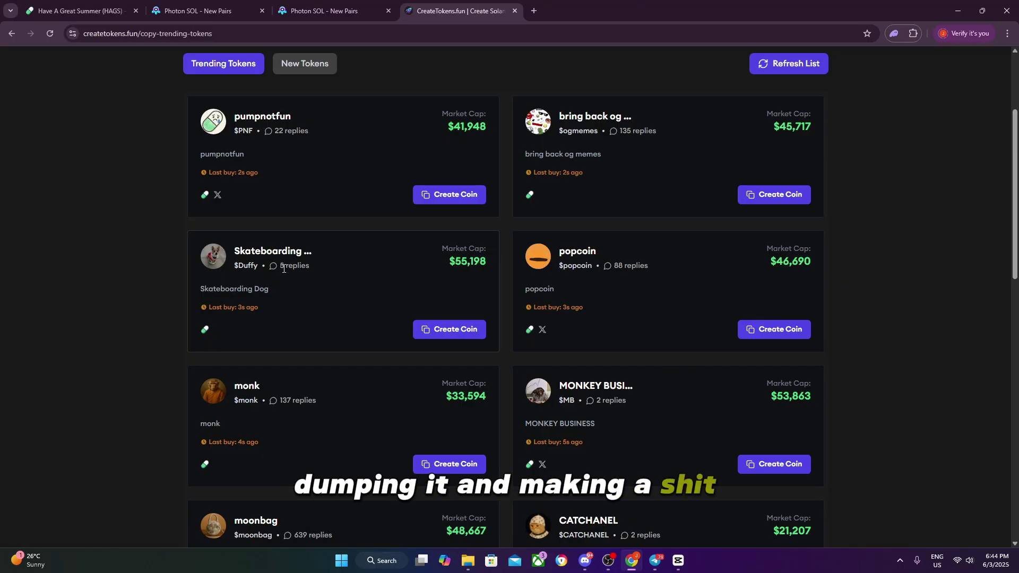
scroll(401, 291, "down", 3)
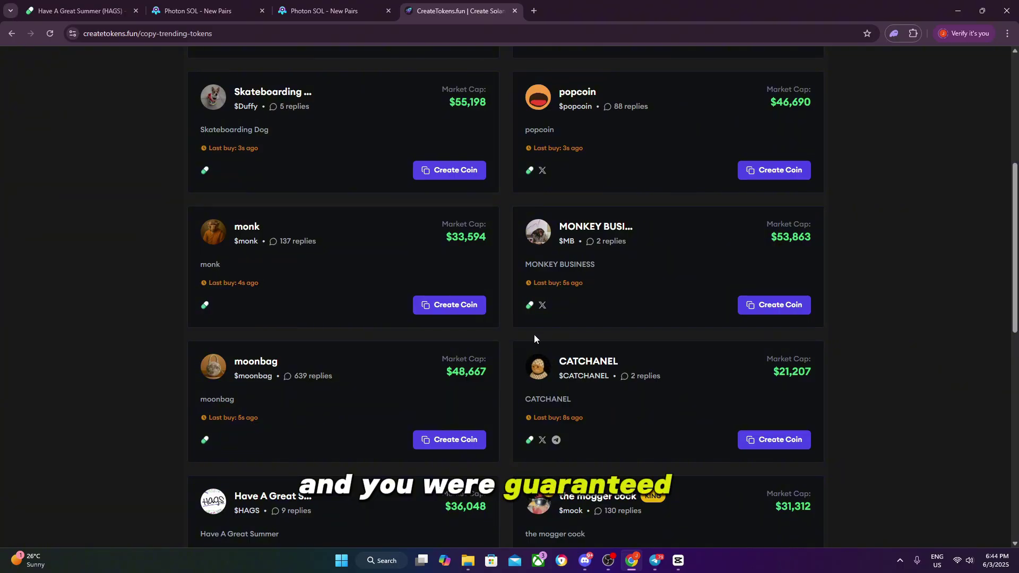
scroll(435, 338, "down", 2)
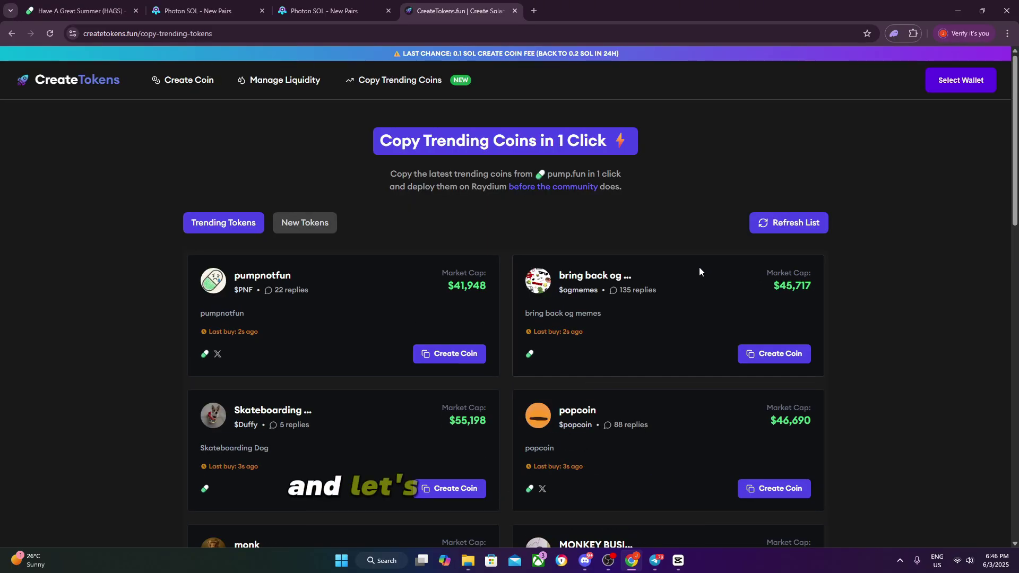
- Refresh the trending coin list and examine the monk coin's replies and market cap
left_click(790, 225)
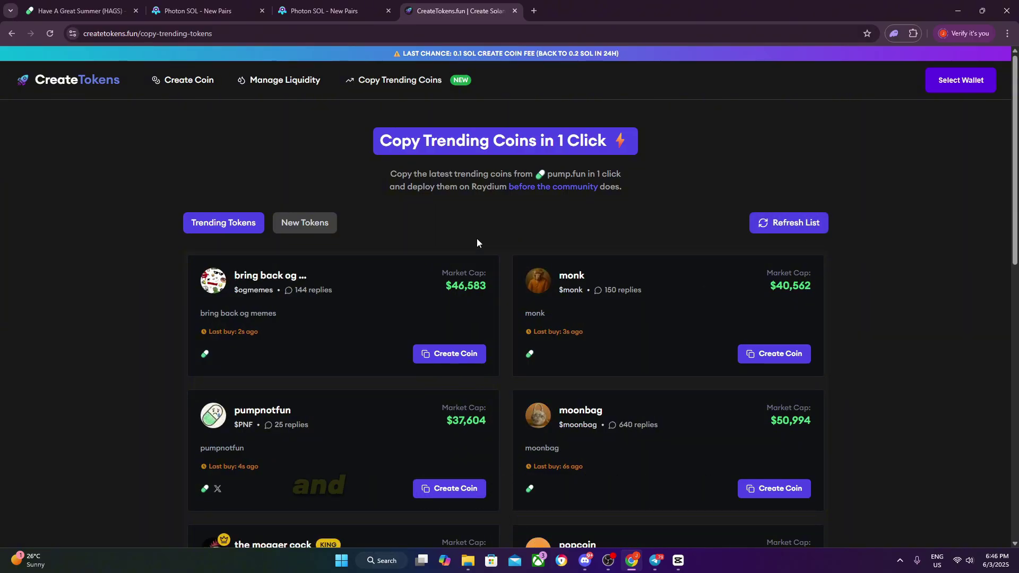
scroll(477, 240, "down", 1)
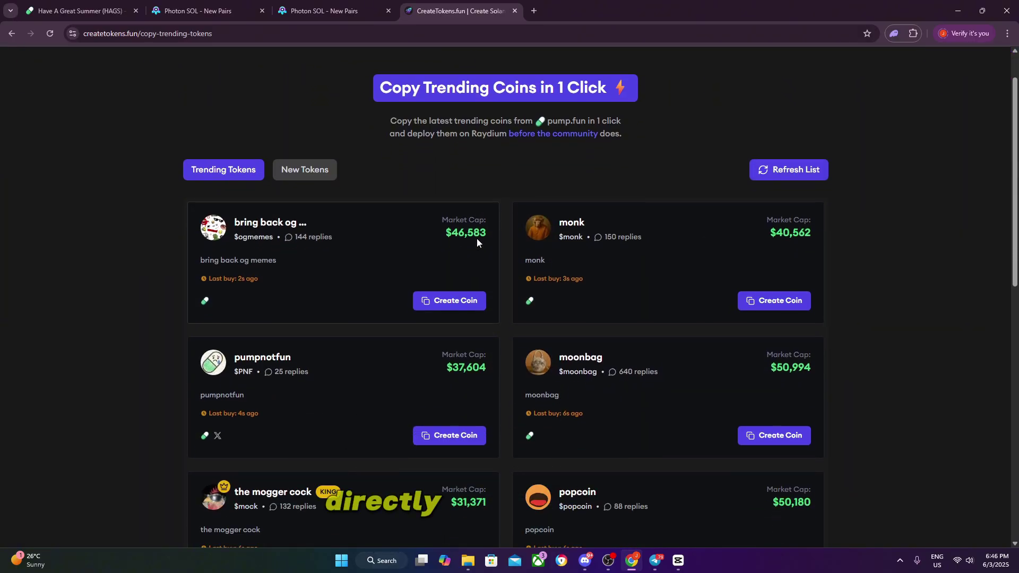
scroll(556, 262, "up", 1)
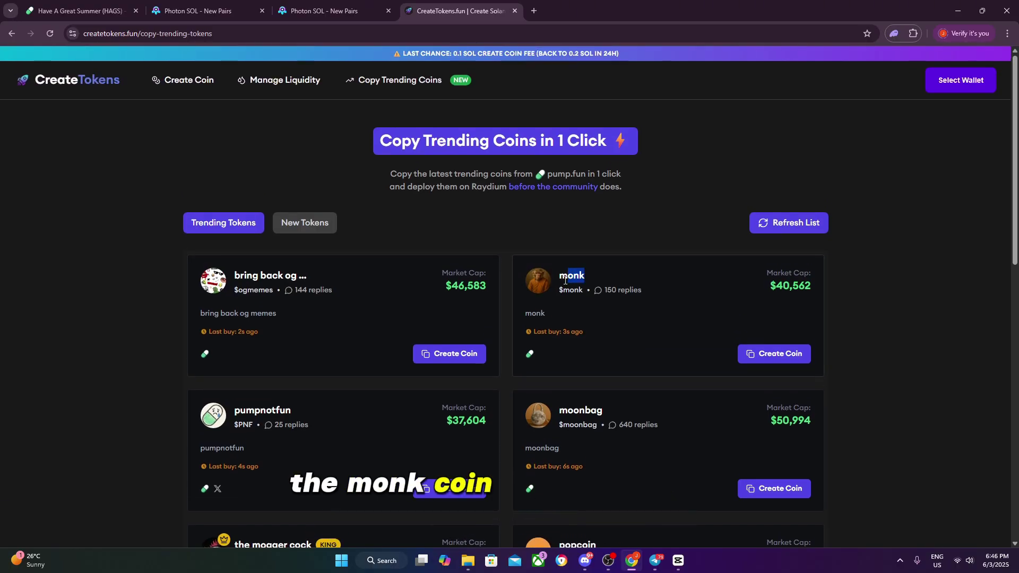
left_click_drag(521, 285, 571, 251)
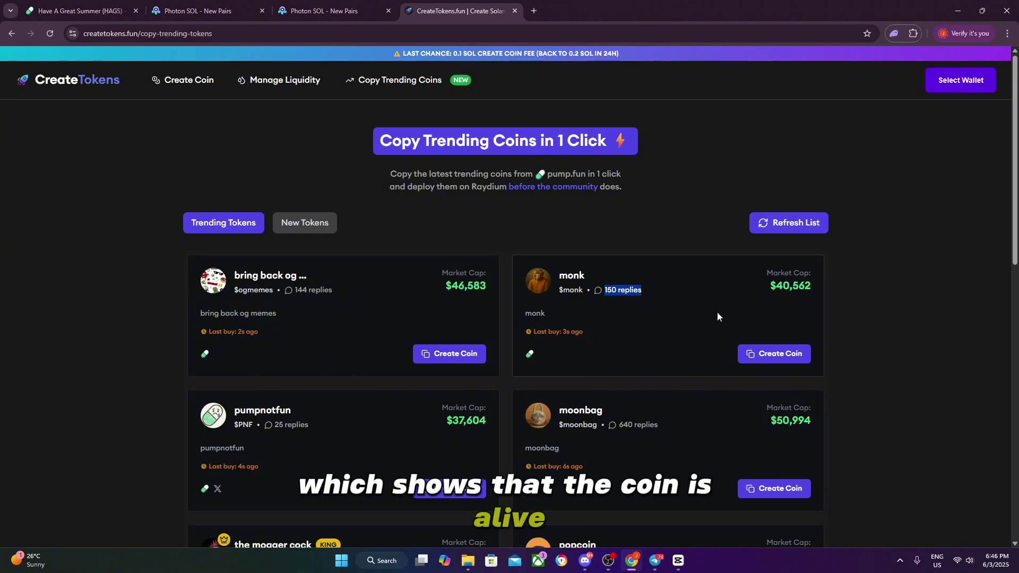
left_click(750, 299)
left_click_drag(754, 288, 723, 294)
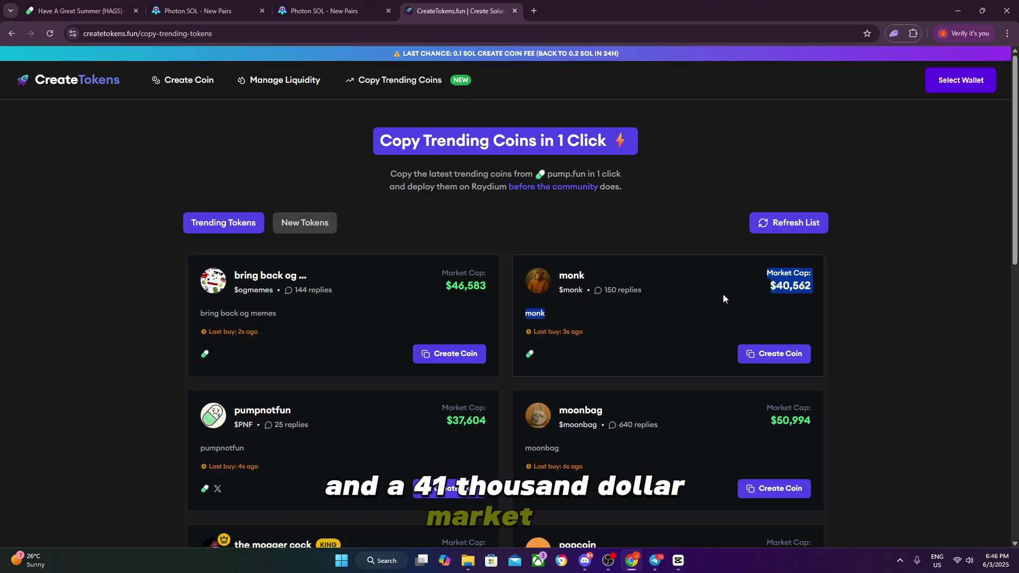
- Try to copy the monk coin, and connect the Phantom wallet to the site
left_click(781, 357)
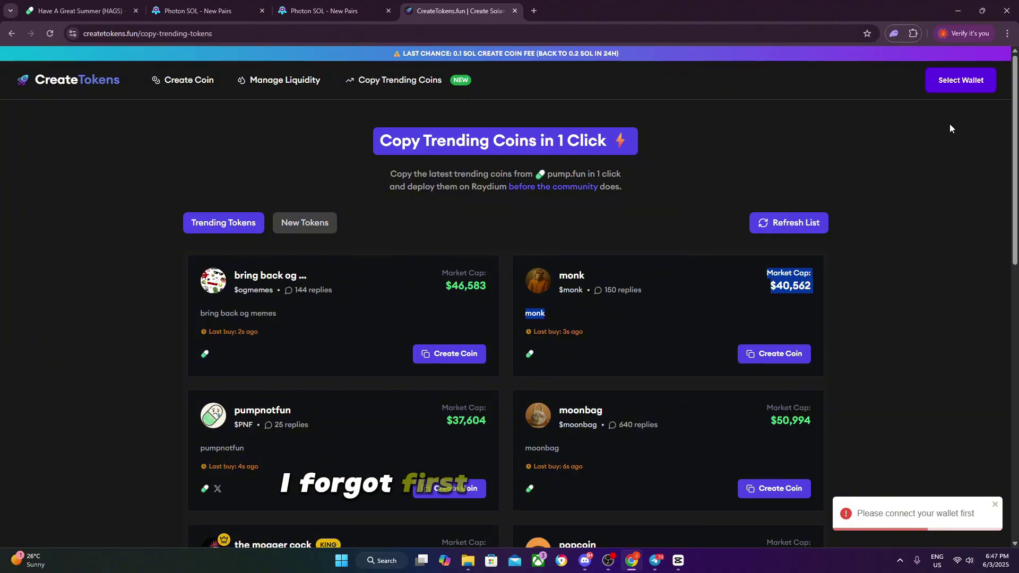
left_click(967, 84)
left_click(445, 325)
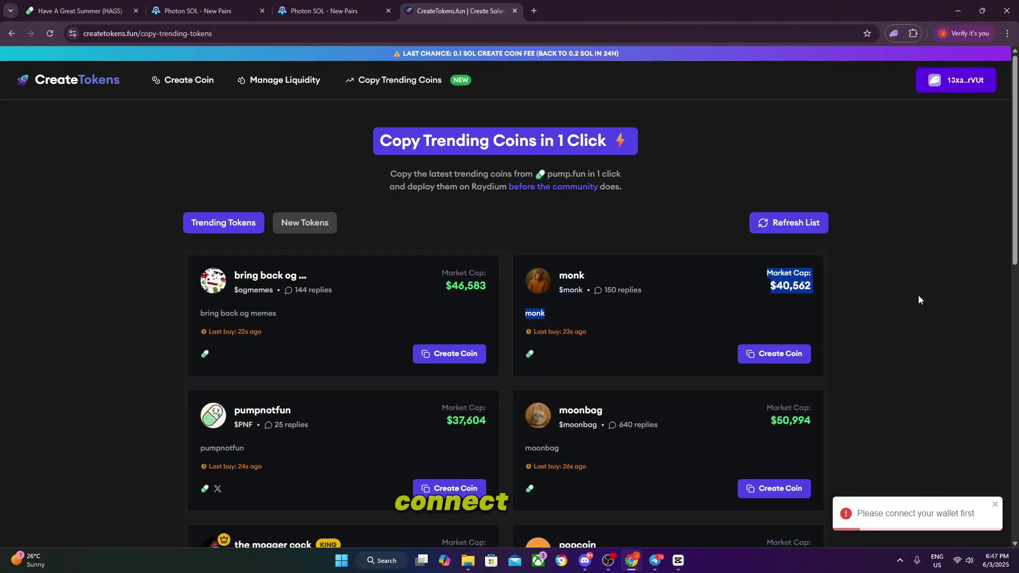
- Create a copy of the monk coin and unlock the Phantom wallet by entering the wallet password
scroll(675, 345, "down", 1)
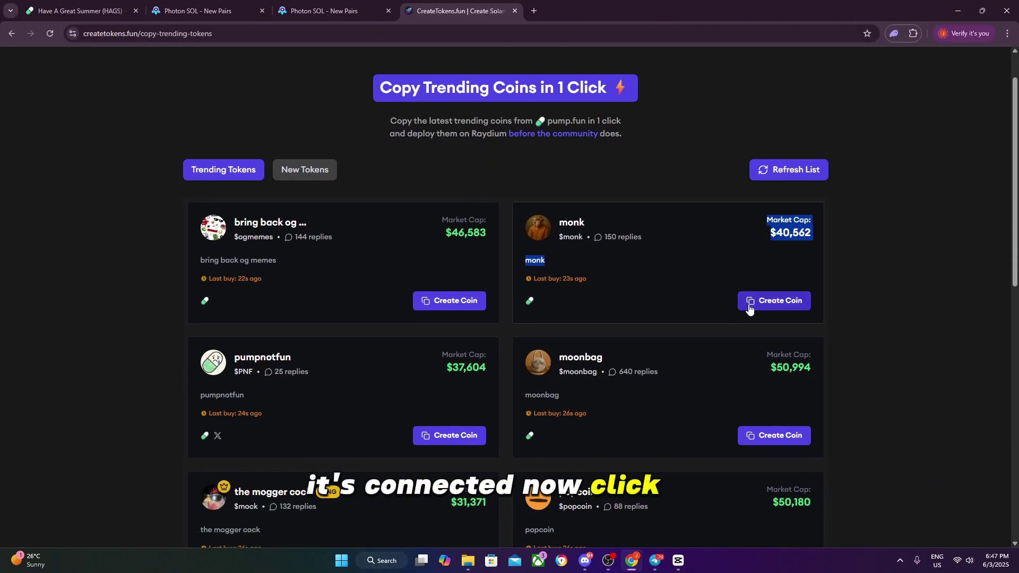
left_click(759, 303)
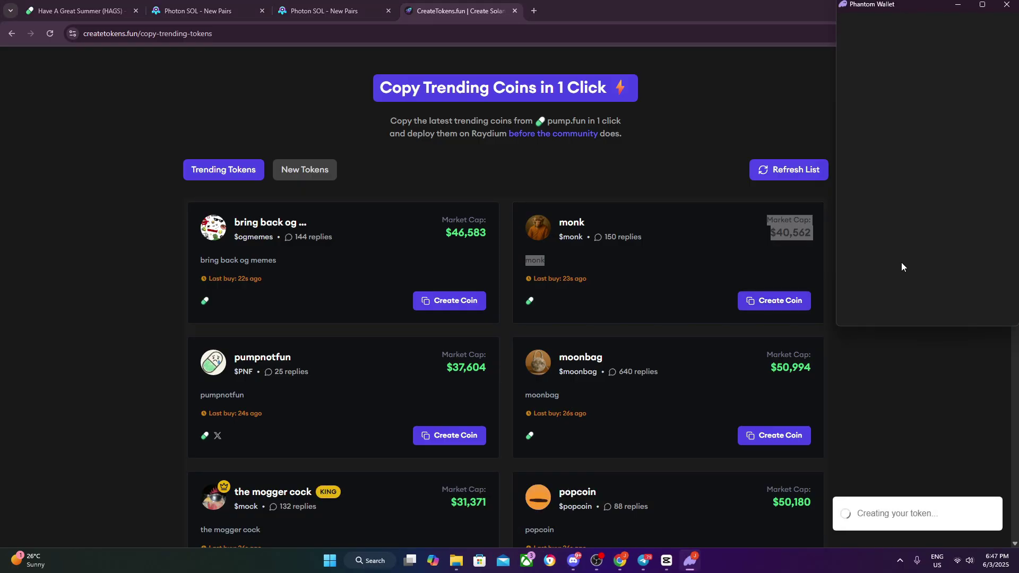
type("•••••••••")
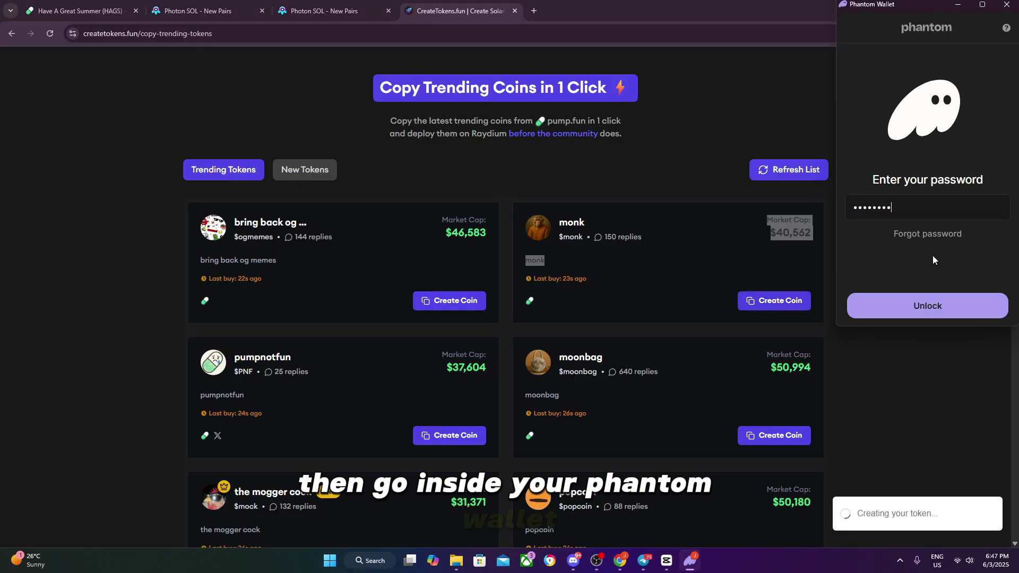
key("Return")
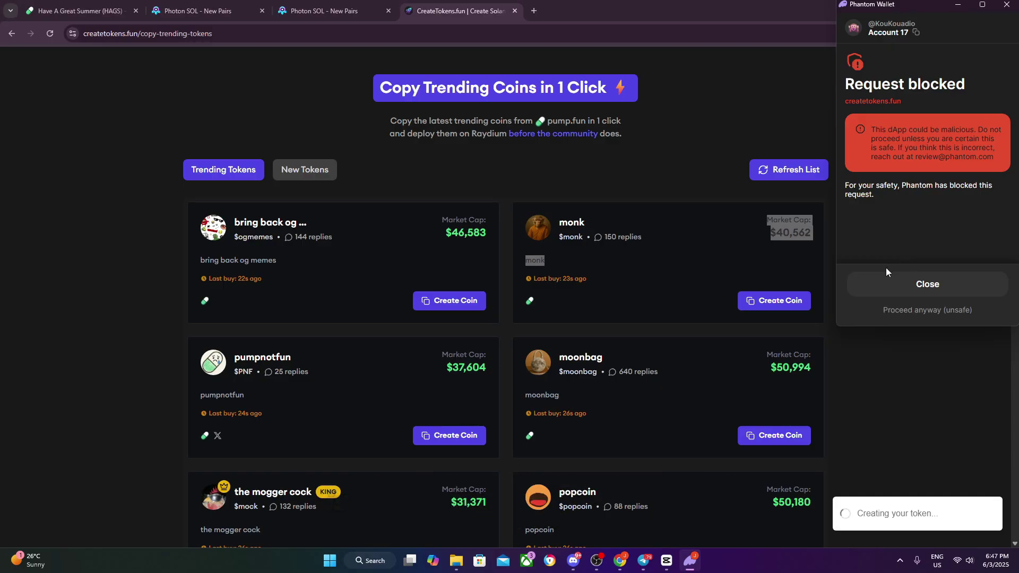
- Proceed past the wallet's block on the createtokens.fun request and confirm the token creation transaction as unsafe
left_click(930, 313)
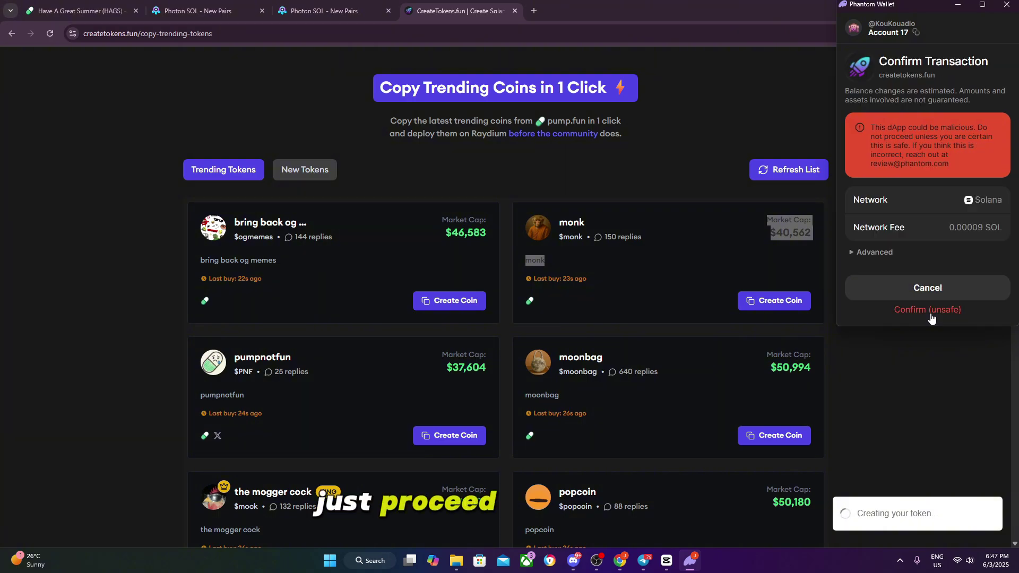
left_click(930, 312)
left_click(858, 242)
left_click(918, 311)
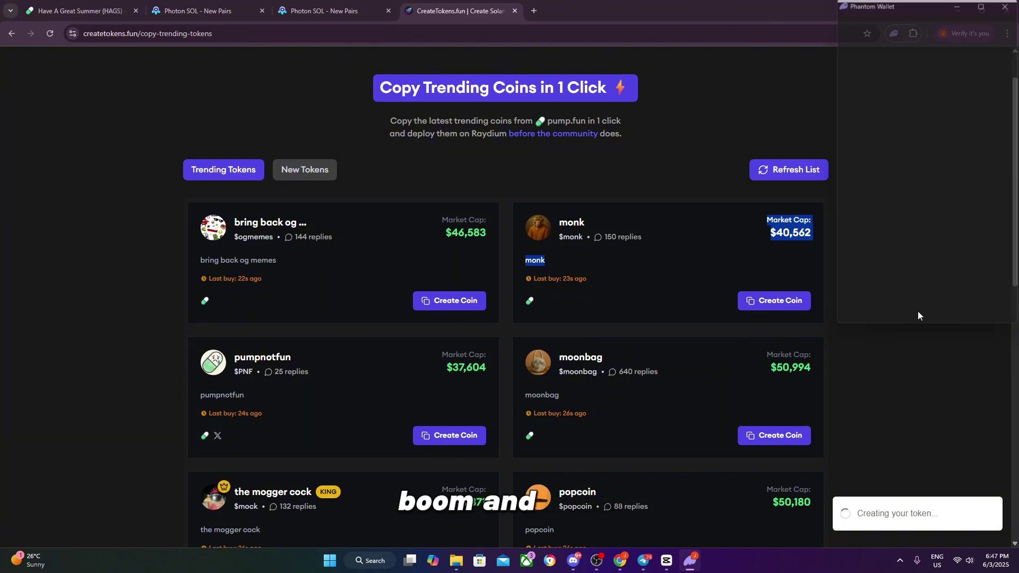
scroll(594, 259, "up", 1)
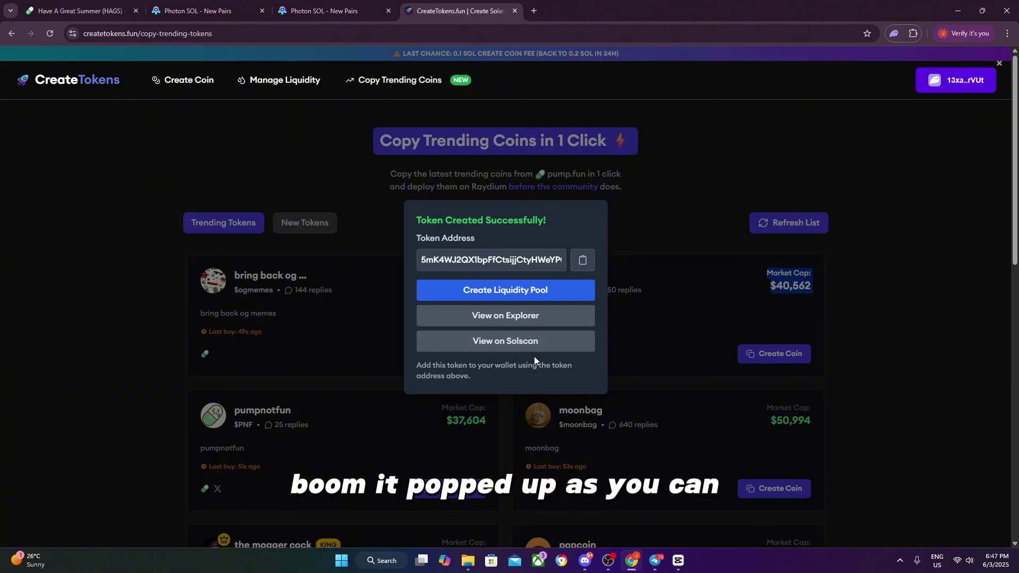
- View the created token on Solscan, examine its transfers, and return to the CreateTokens page
left_click(528, 339)
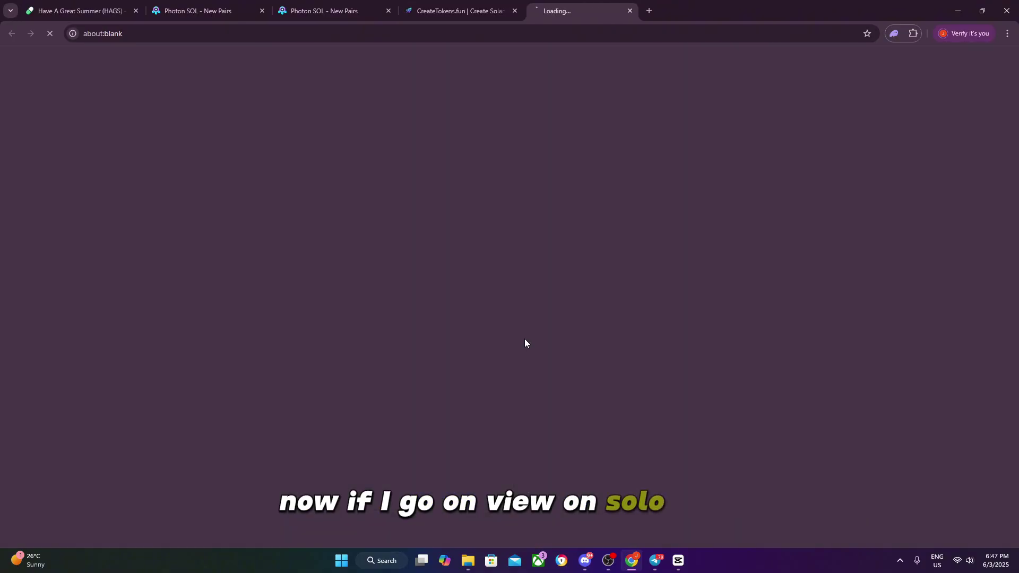
scroll(493, 204, "down", 3)
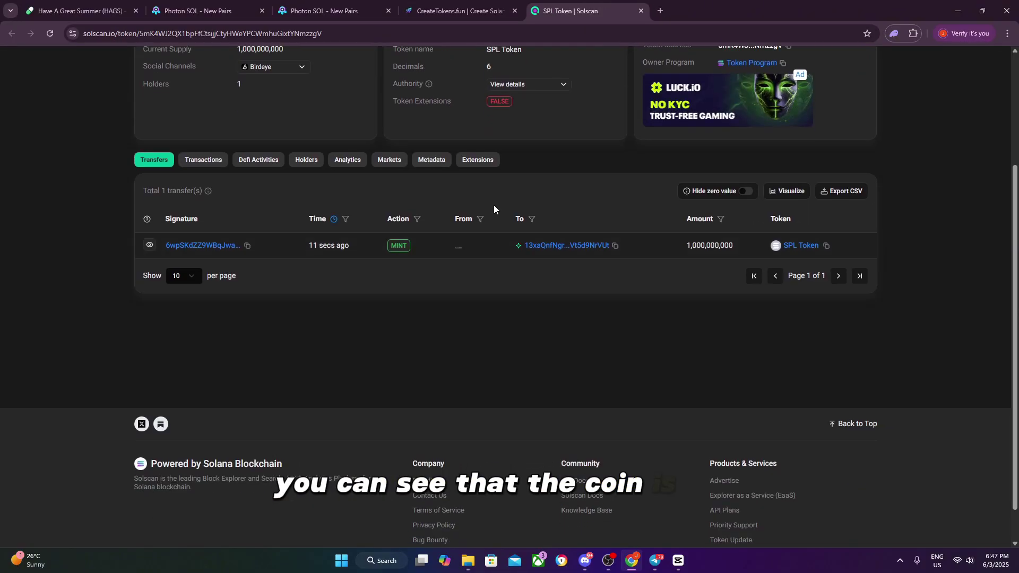
scroll(241, 194, "up", 3)
left_click(434, 5)
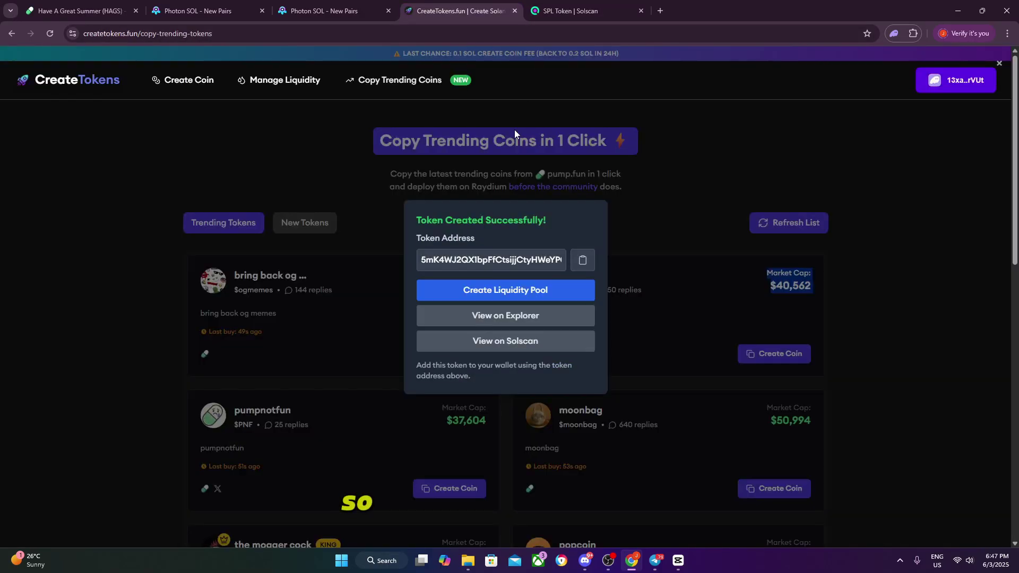
- Copy the new token's address and start a Raydium liquidity pool with monk as the pool token
left_click(582, 260)
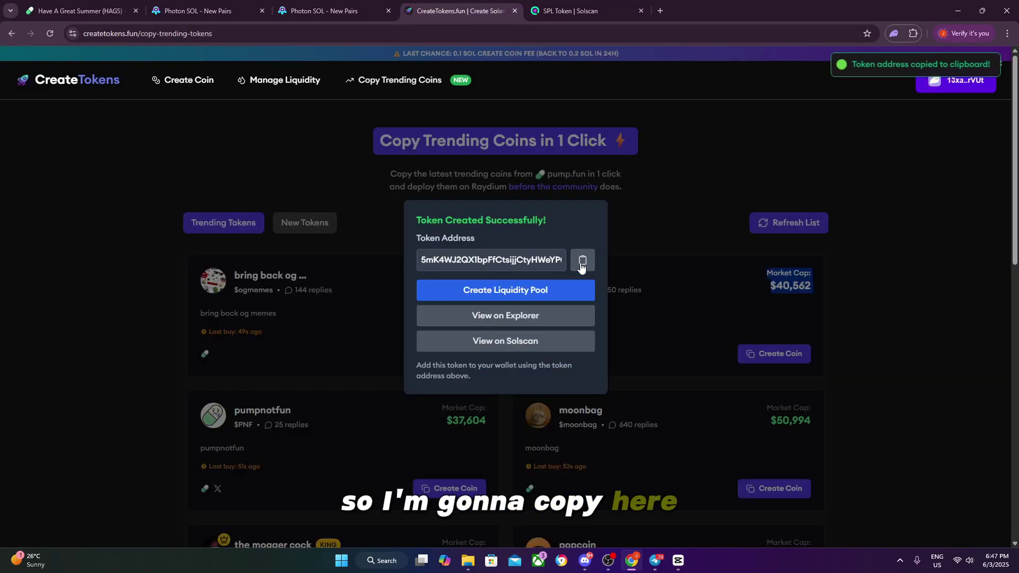
left_click(504, 295)
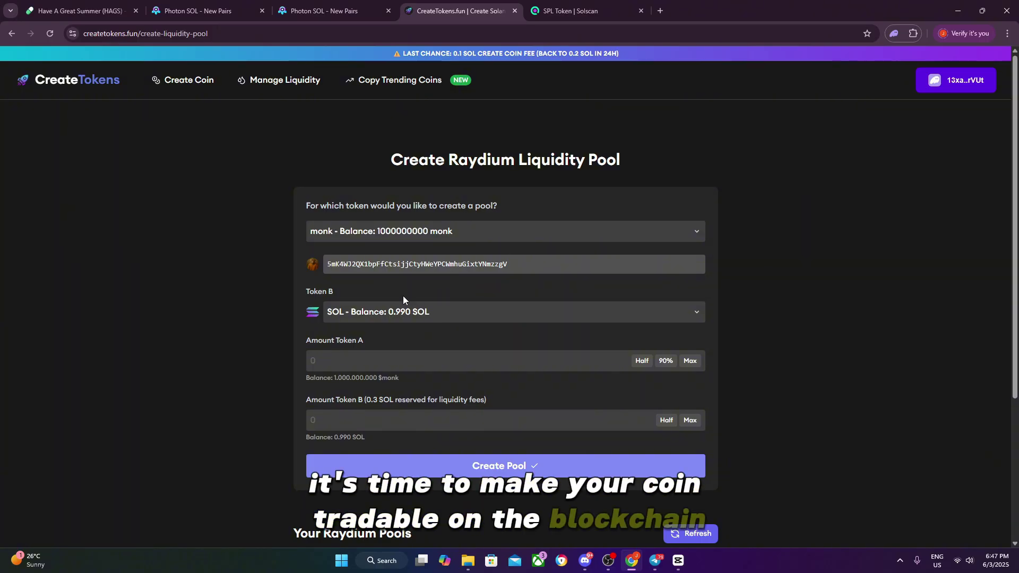
left_click(436, 232)
left_click(437, 264)
- Use SOL as Token B for the monk liquidity pool
scroll(438, 264, "down", 1)
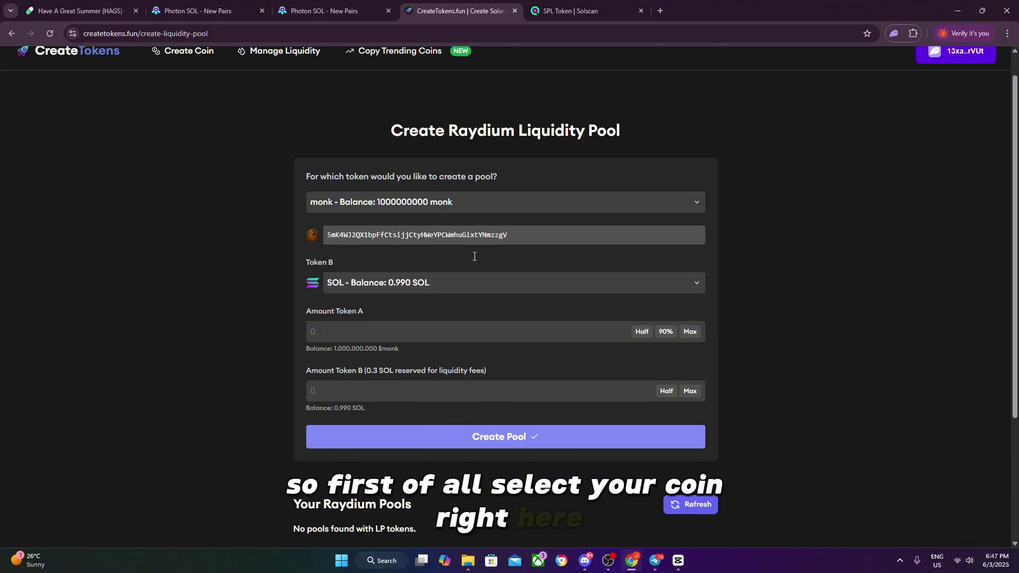
left_click(447, 261)
left_click(406, 275)
scroll(408, 282, "up", 1)
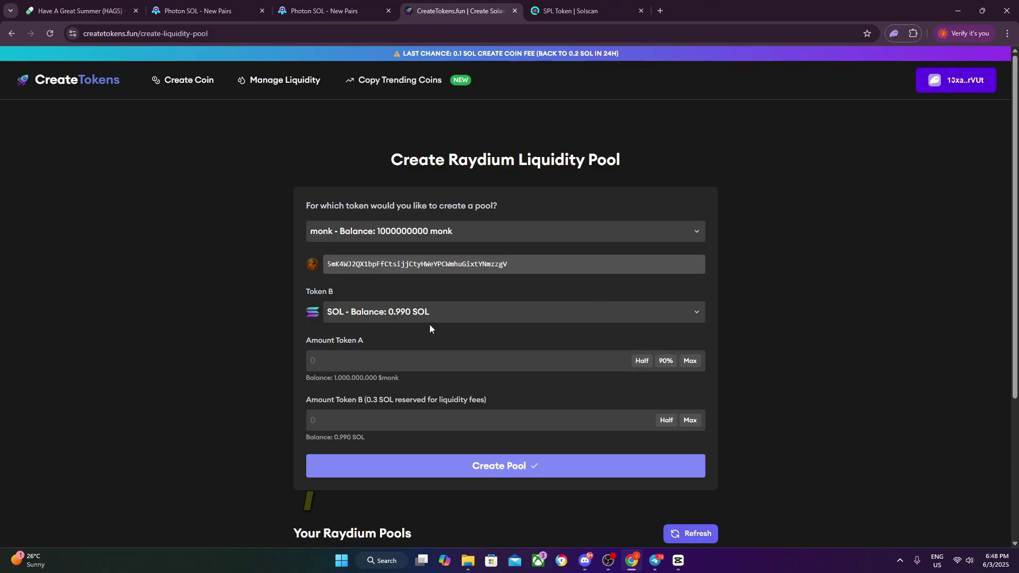
left_click_drag(448, 323, 265, 299)
left_click(416, 329)
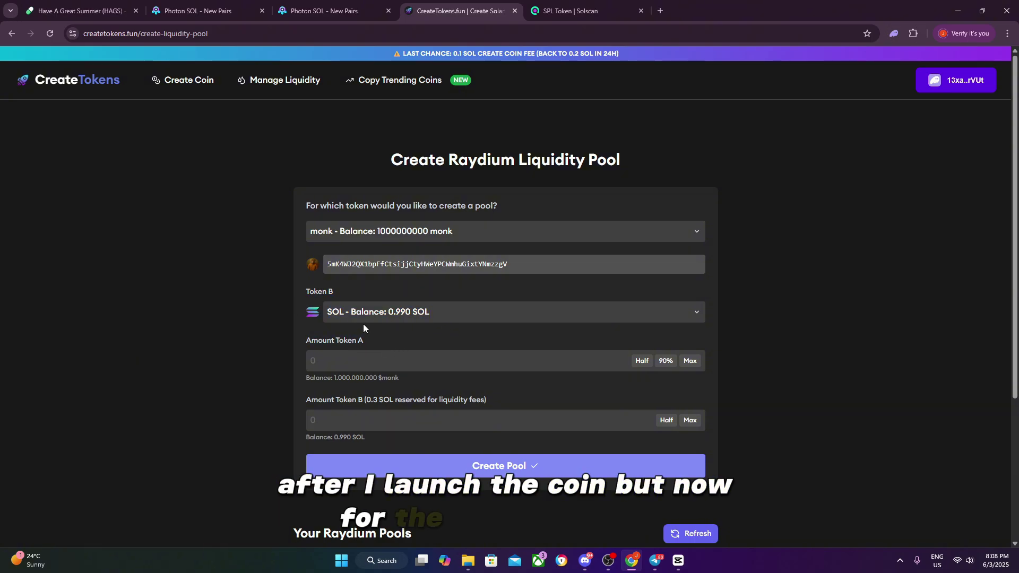
- Set Amount Token A to 900000000 monk for the liquidity pool
left_click_drag(371, 339, 320, 345)
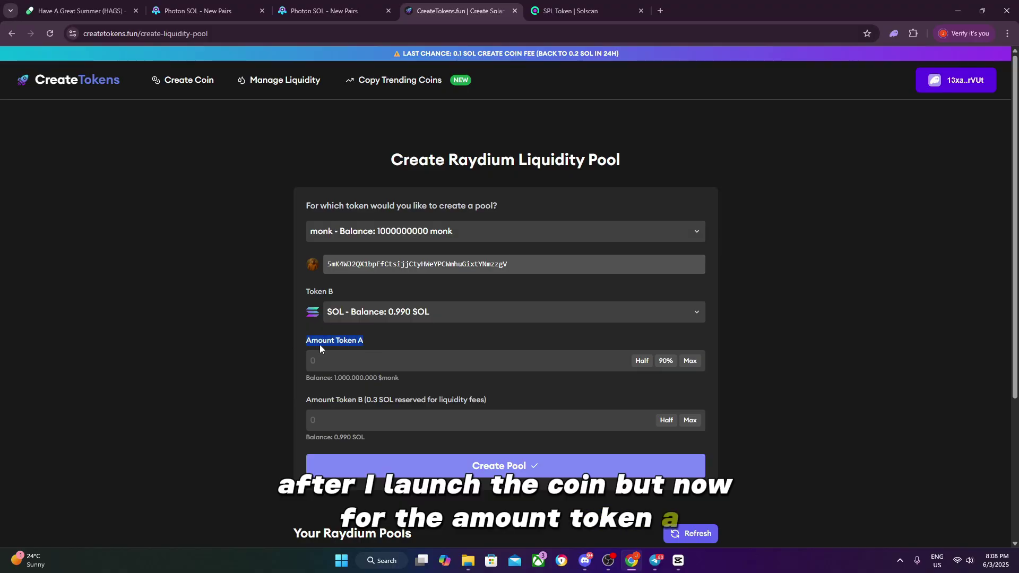
left_click(691, 362)
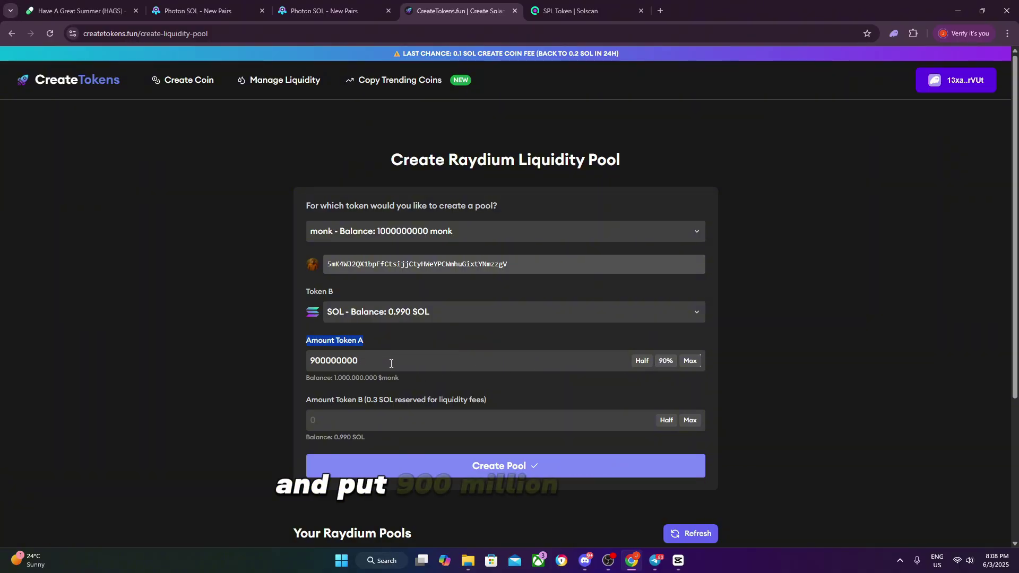
left_click_drag(366, 365, 270, 365)
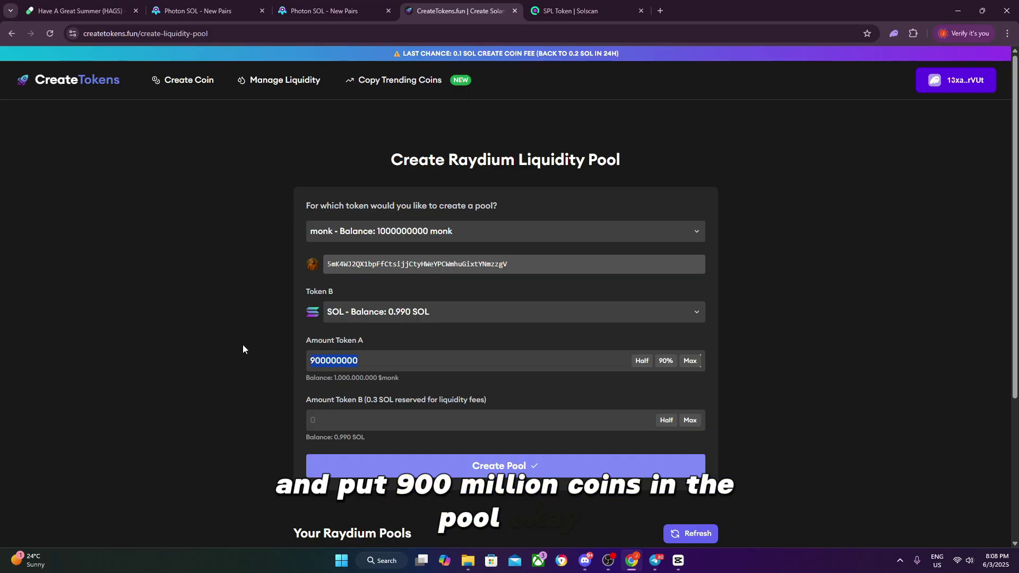
- Review the liquidity fee note and set Amount Token B to 0.5 SOL
scroll(250, 345, "down", 2)
left_click_drag(304, 295, 501, 293)
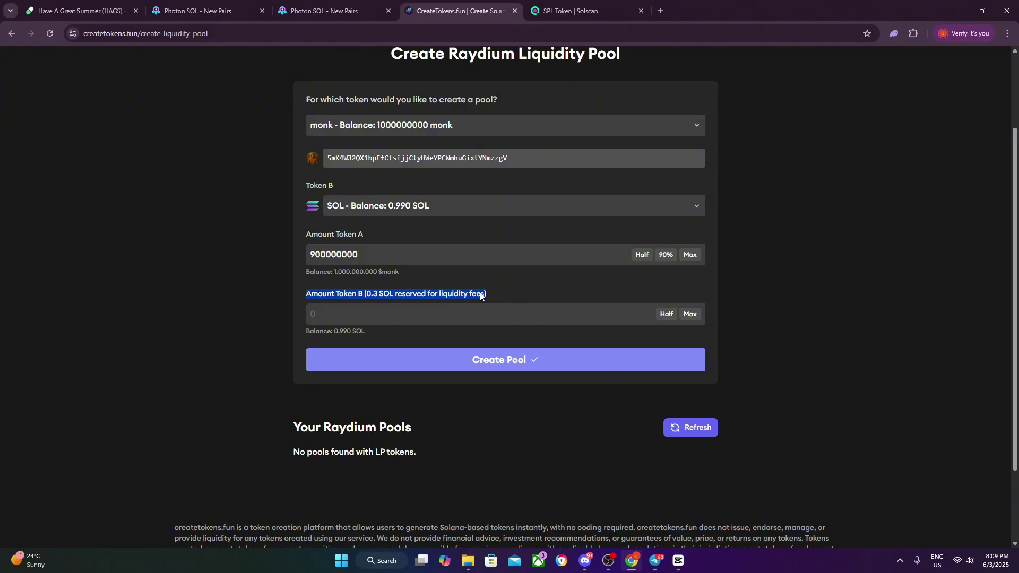
left_click_drag(488, 294, 326, 292)
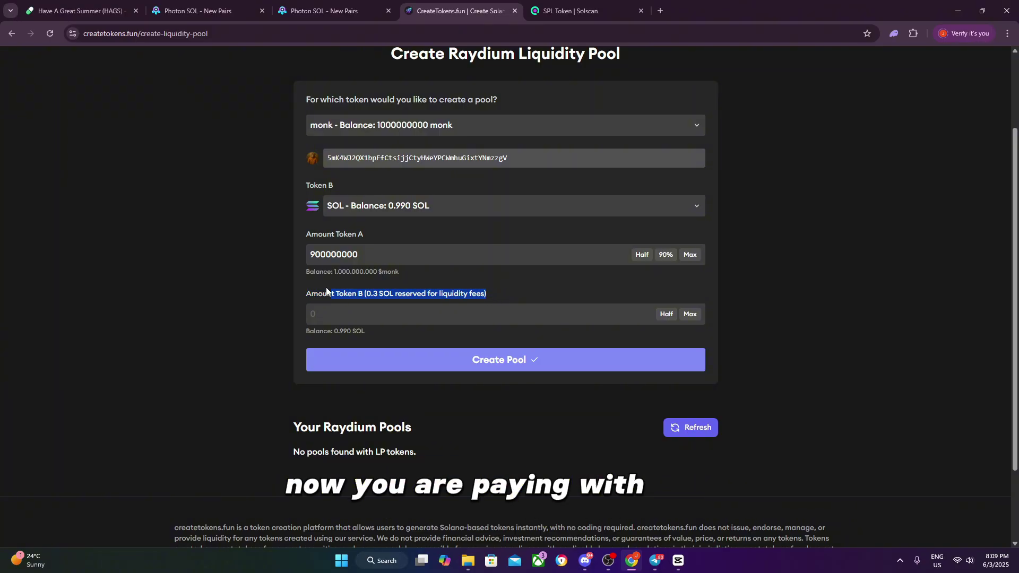
left_click(266, 292)
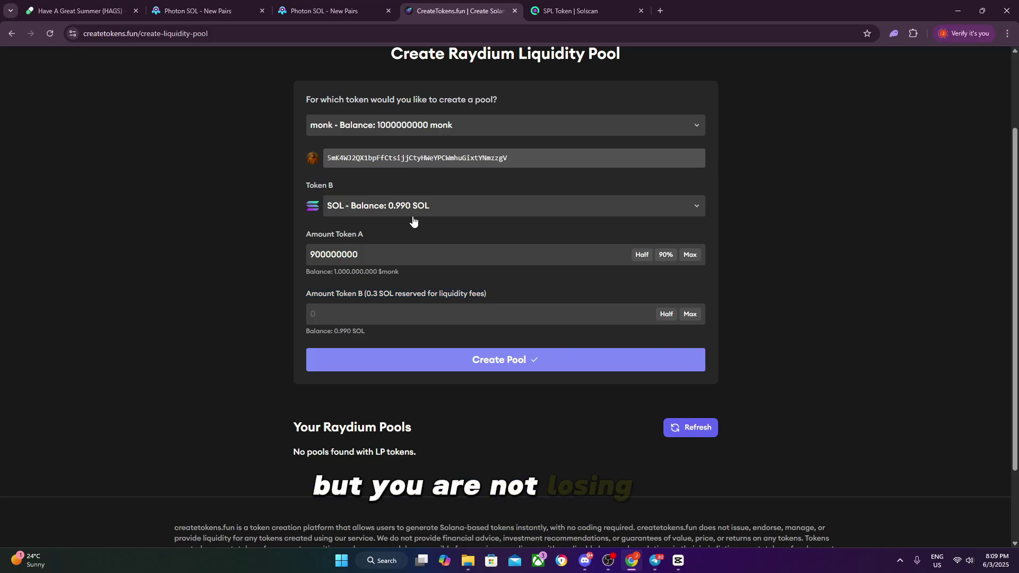
left_click(427, 211)
left_click(419, 223)
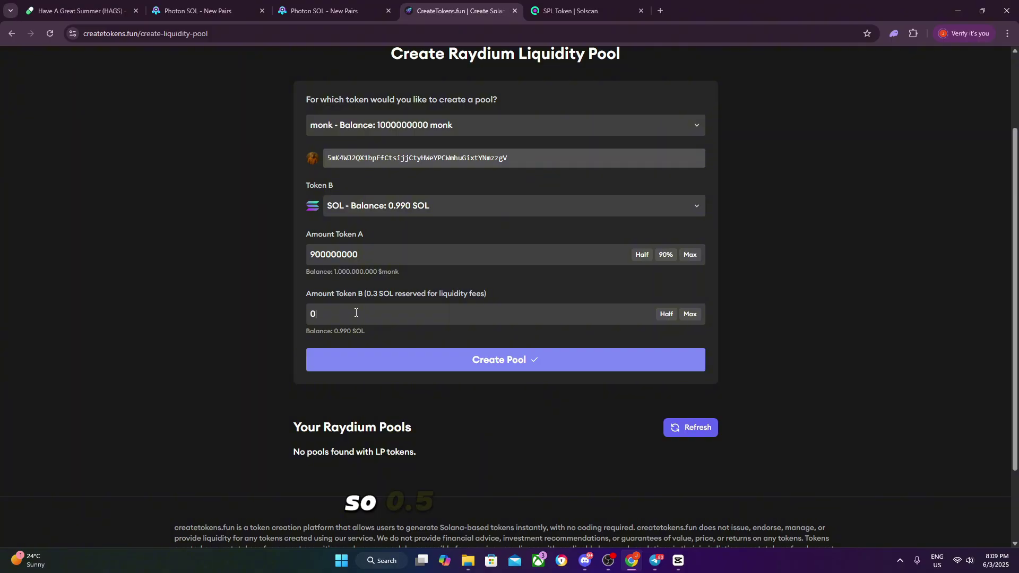
type(".5")
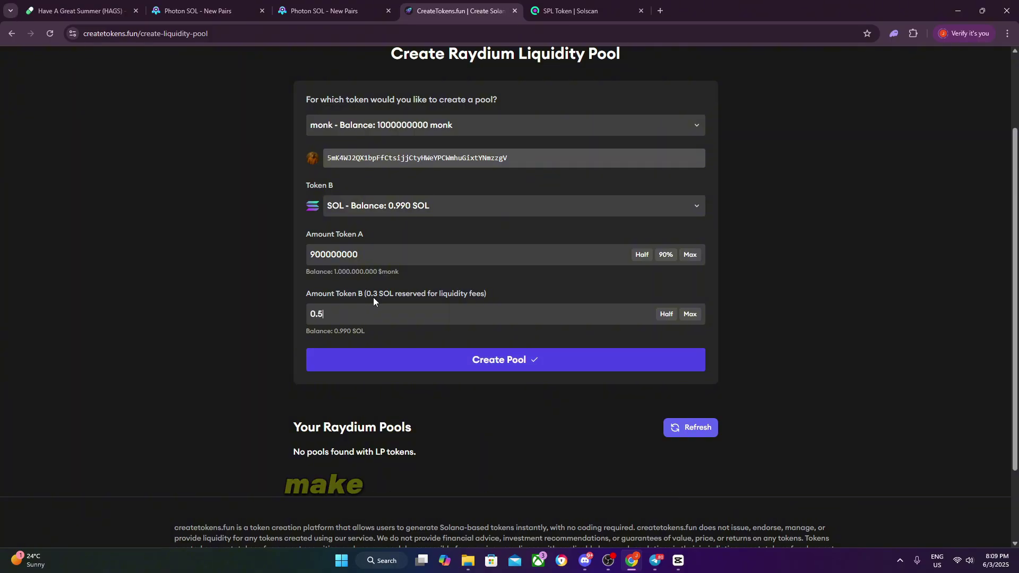
- Recheck the SOL selection for Token B and highlight the 0.5 amount in the pool form
scroll(374, 297, "up", 2)
left_click(407, 318)
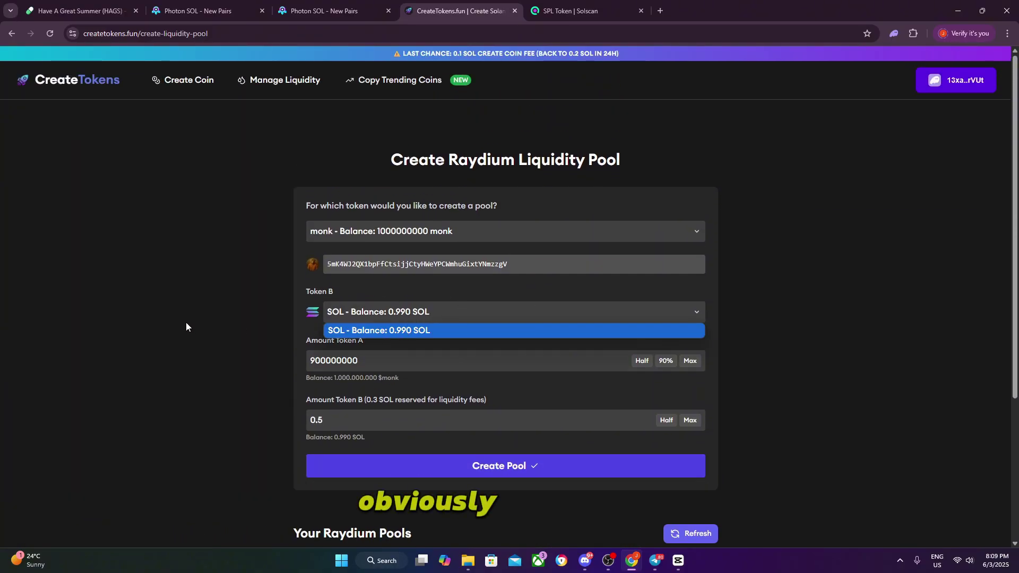
left_click(340, 329)
scroll(324, 286, "down", 3)
left_click_drag(324, 260, 288, 253)
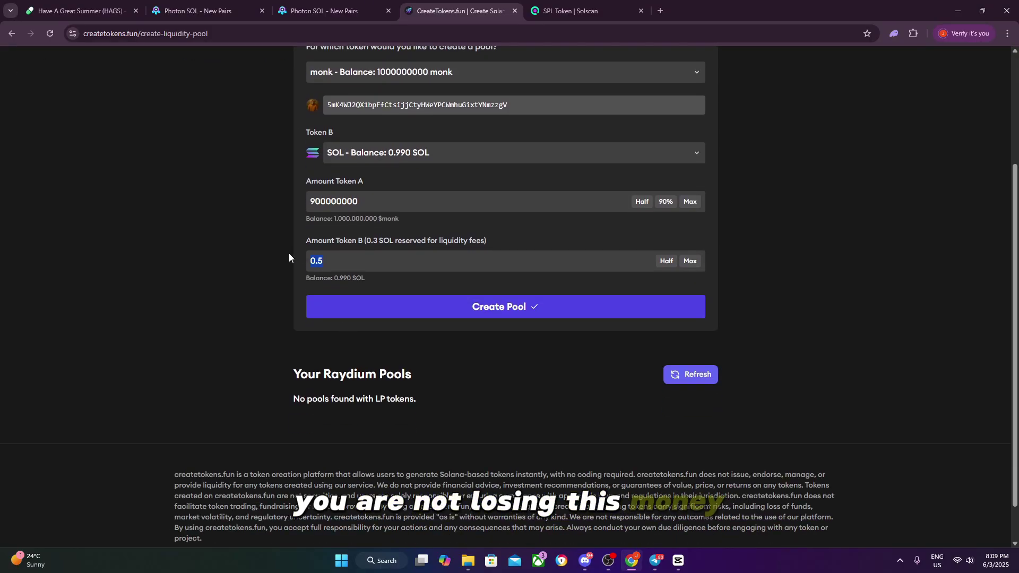
scroll(284, 256, "up", 1)
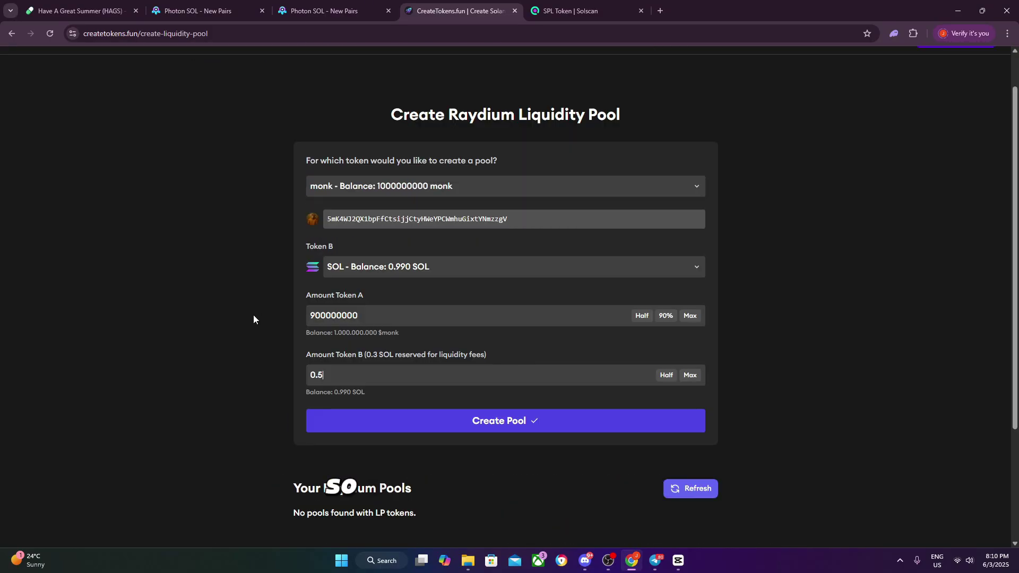
- Create the Raydium pool, confirm its transaction in the Phantom wallet, and refresh the pools list
left_click(580, 361)
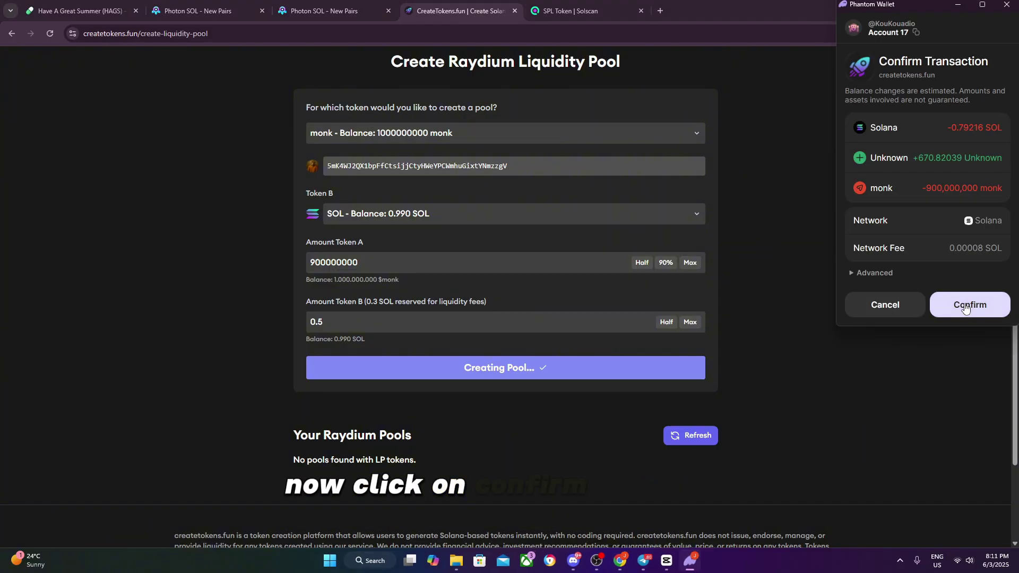
left_click(965, 307)
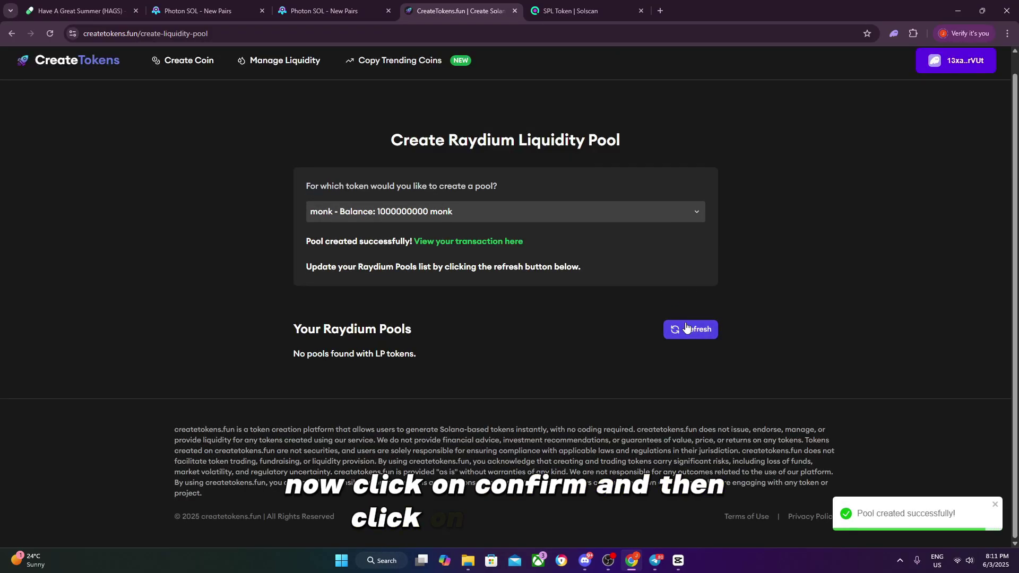
left_click(686, 328)
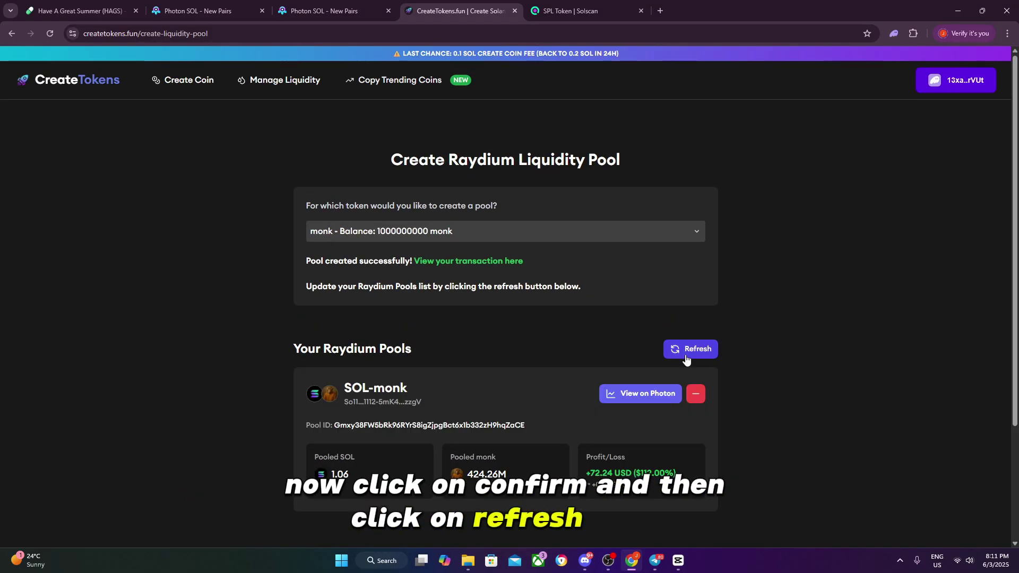
- Examine the profit/loss figure of the SOL-monk pool
scroll(686, 360, "down", 1)
left_click_drag(679, 418, 613, 418)
left_click(730, 407)
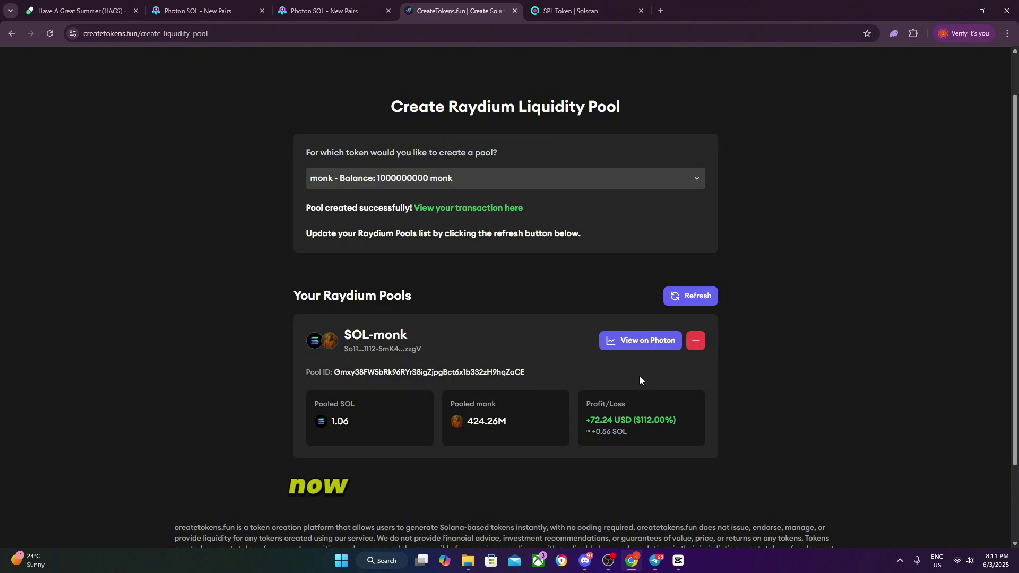
- Open the SOL-monk pool on Photon and examine its price chart and transactions list
left_click(650, 343)
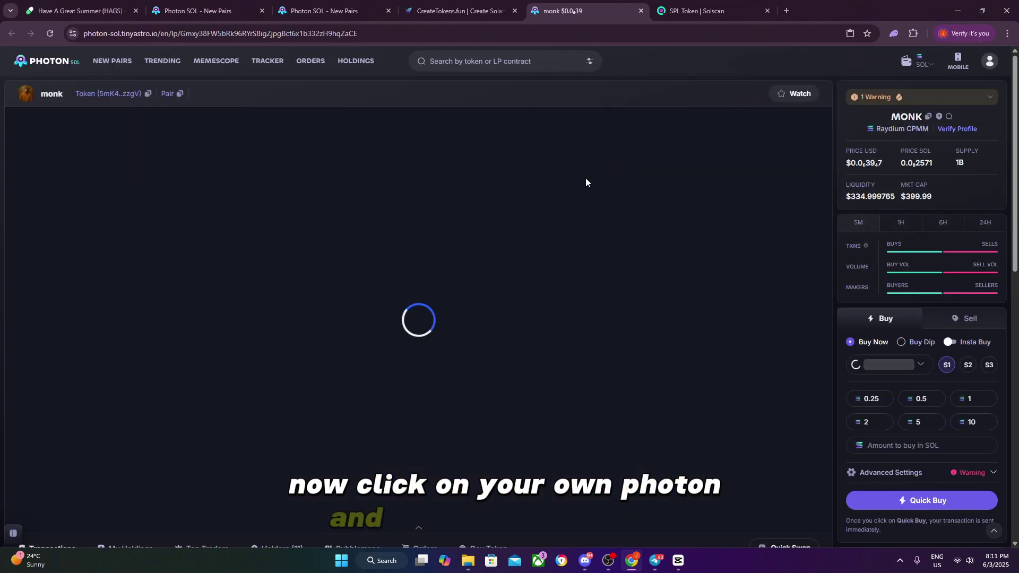
left_click_drag(655, 226, 502, 235)
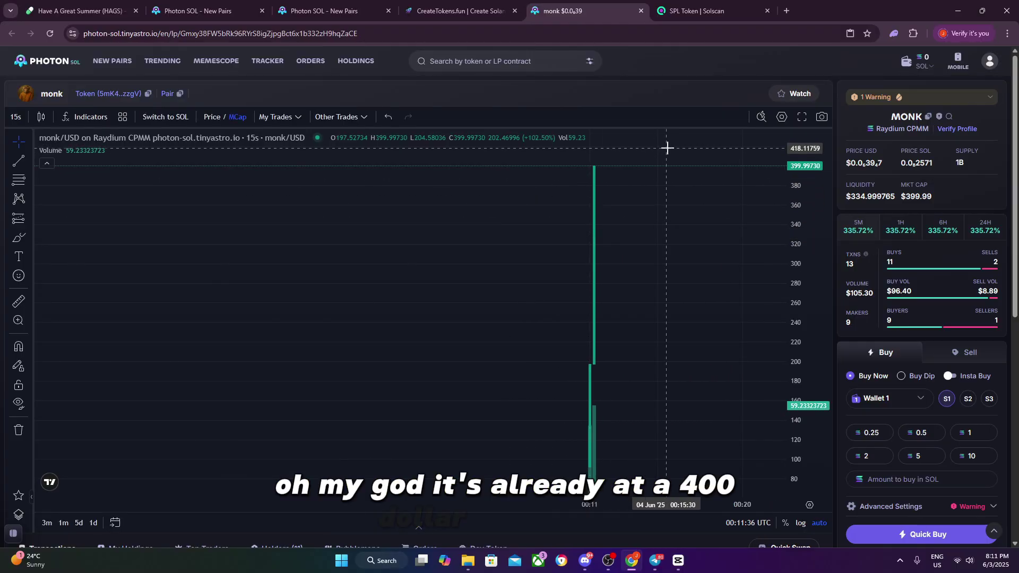
scroll(979, 343, "down", 7)
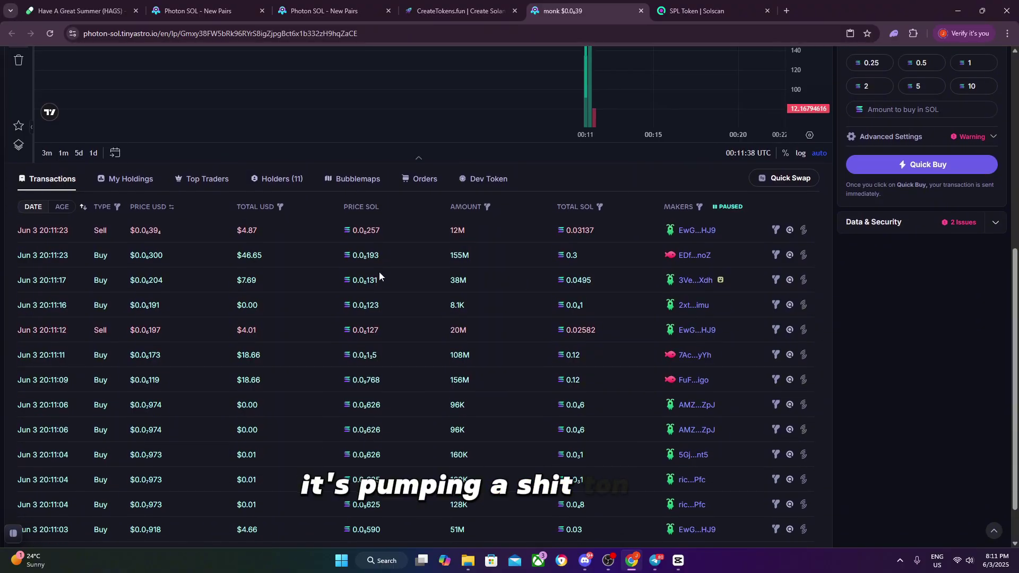
- Examine the newest buys and sells in the monk transactions list on Photon
left_click_drag(223, 380, 303, 412)
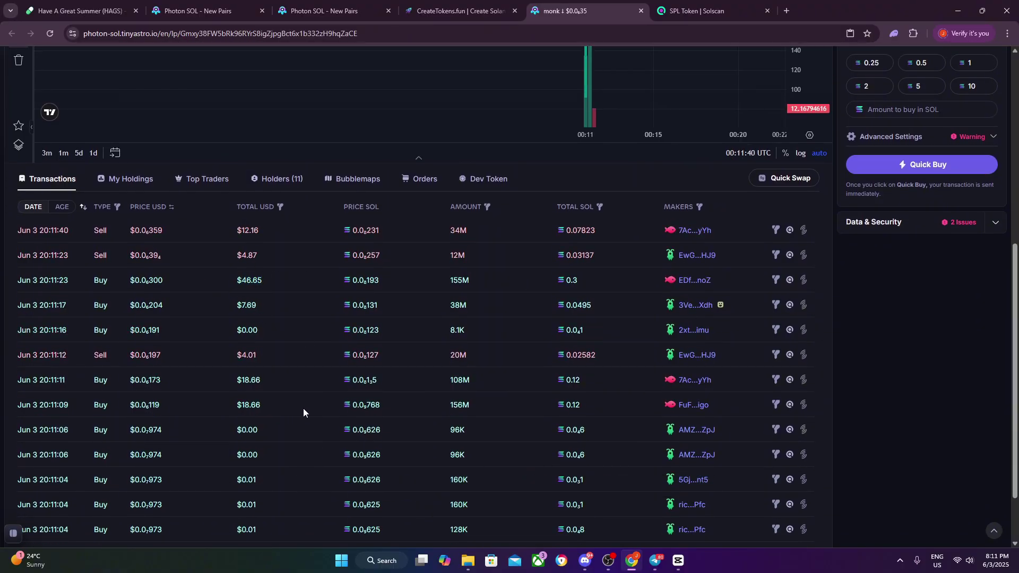
left_click(482, 362)
scroll(324, 347, "down", 1)
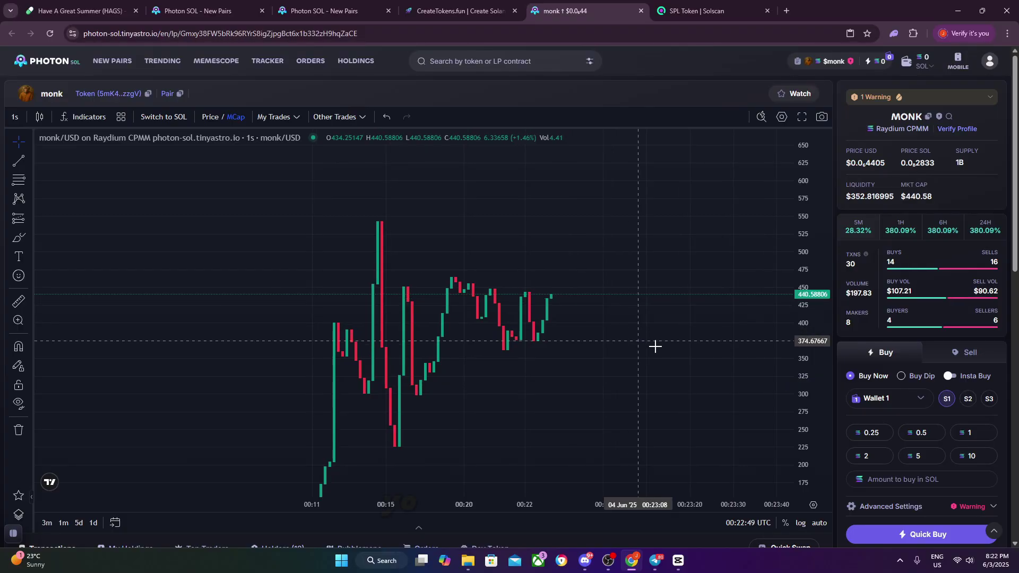
- Examine monk's market cap chart on Photon, comparing the recent candles with the earlier peak
scroll(647, 348, "down", 5)
scroll(644, 348, "up", 6)
left_click_drag(732, 356, 642, 365)
scroll(639, 360, "down", 4)
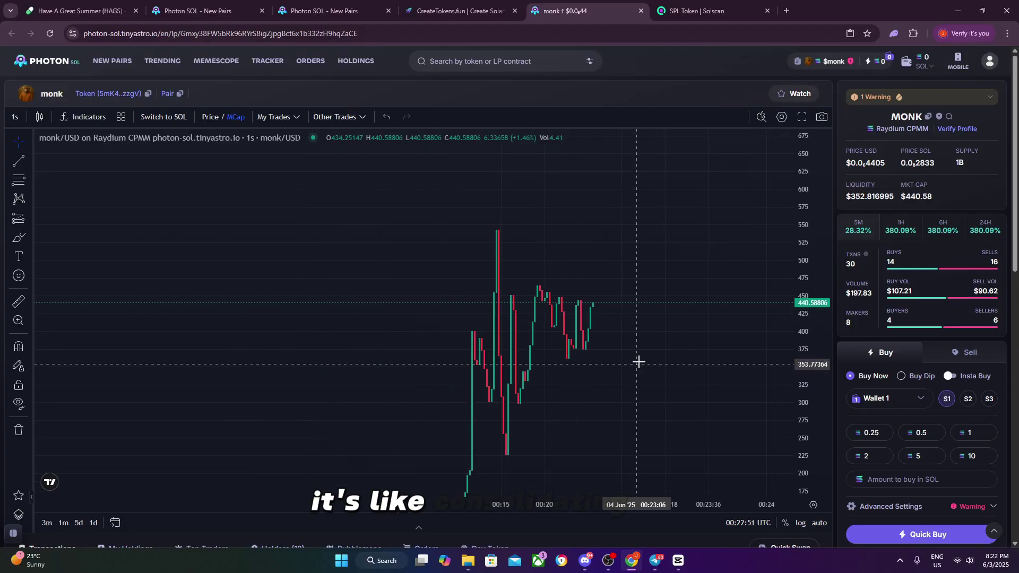
scroll(637, 352, "up", 5)
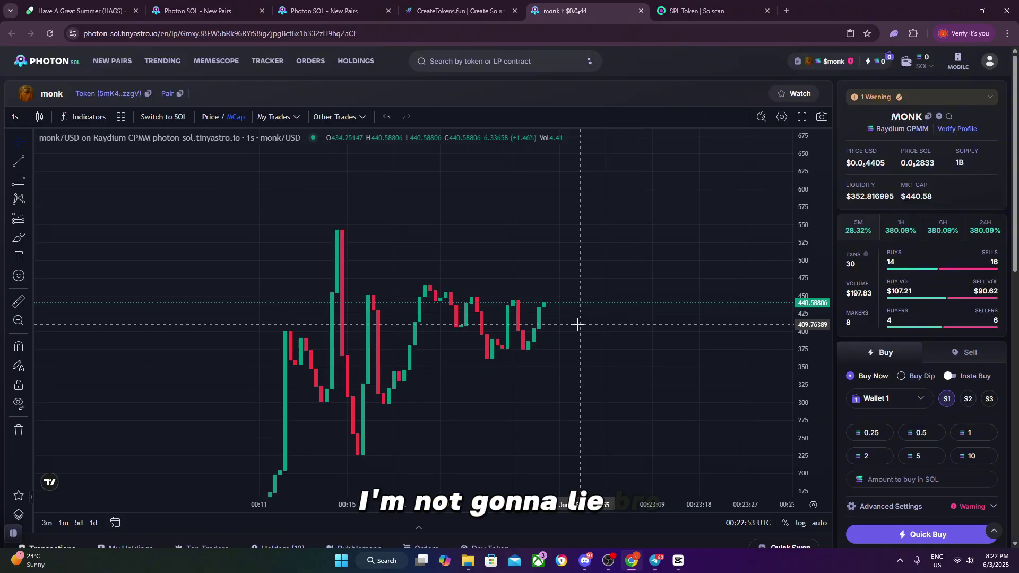
scroll(497, 218, "down", 4)
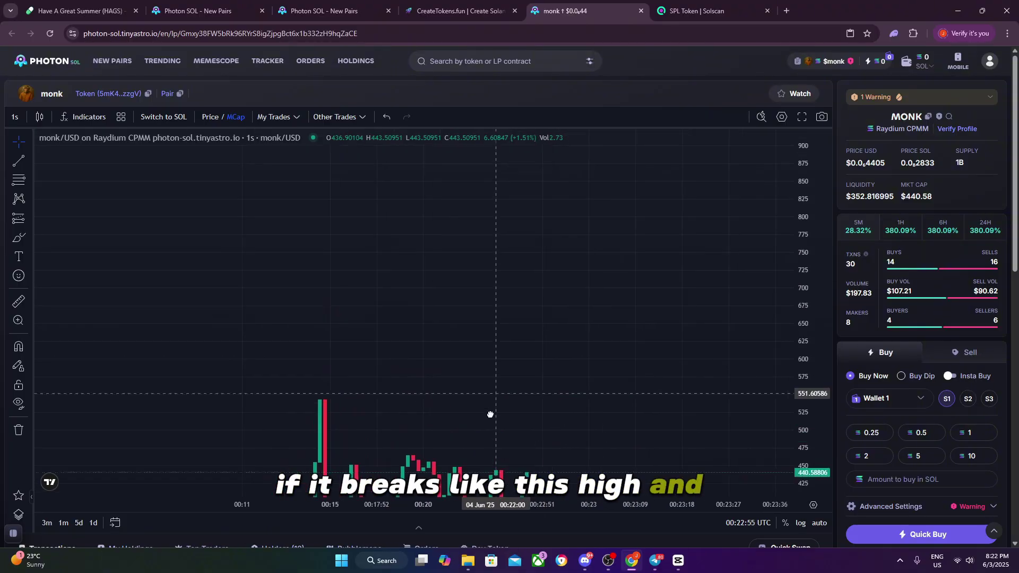
scroll(562, 318, "up", 5)
left_click_drag(550, 269, 550, 265)
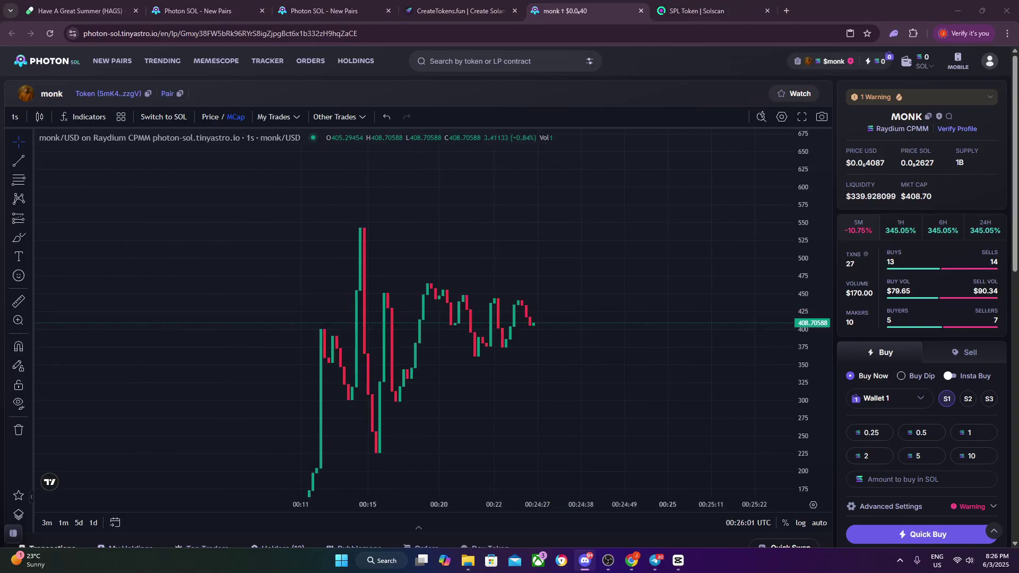
- Follow the newest candles on monk's market cap chart as trading continues
scroll(526, 239, "down", 1)
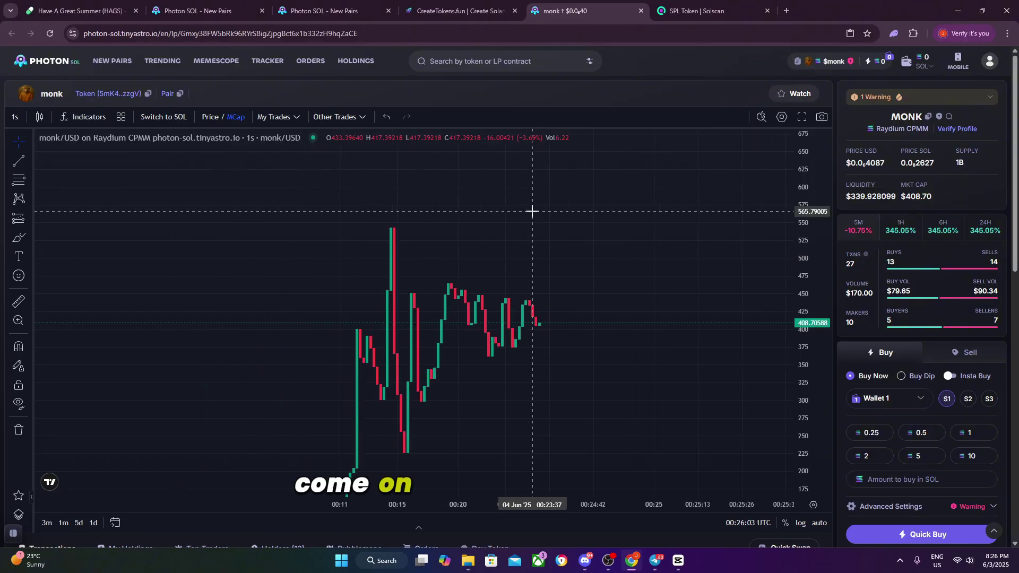
left_click_drag(573, 304, 536, 391)
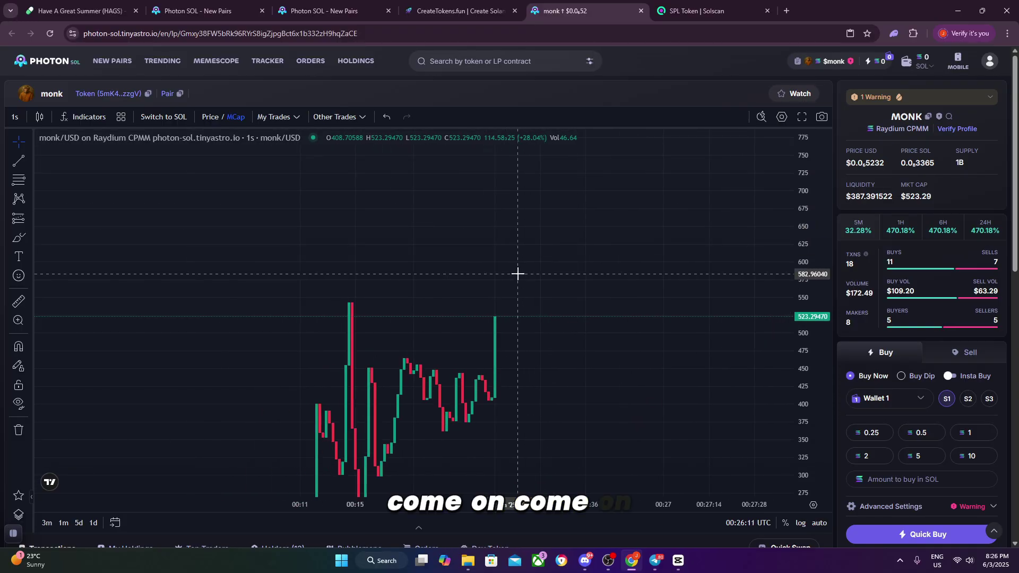
scroll(557, 286, "up", 3)
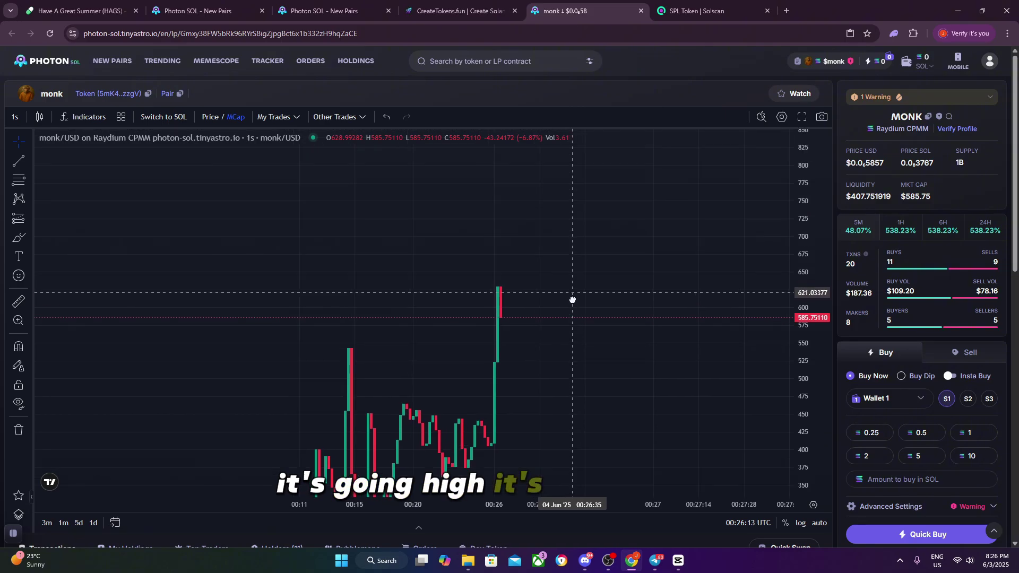
scroll(573, 270, "up", 2)
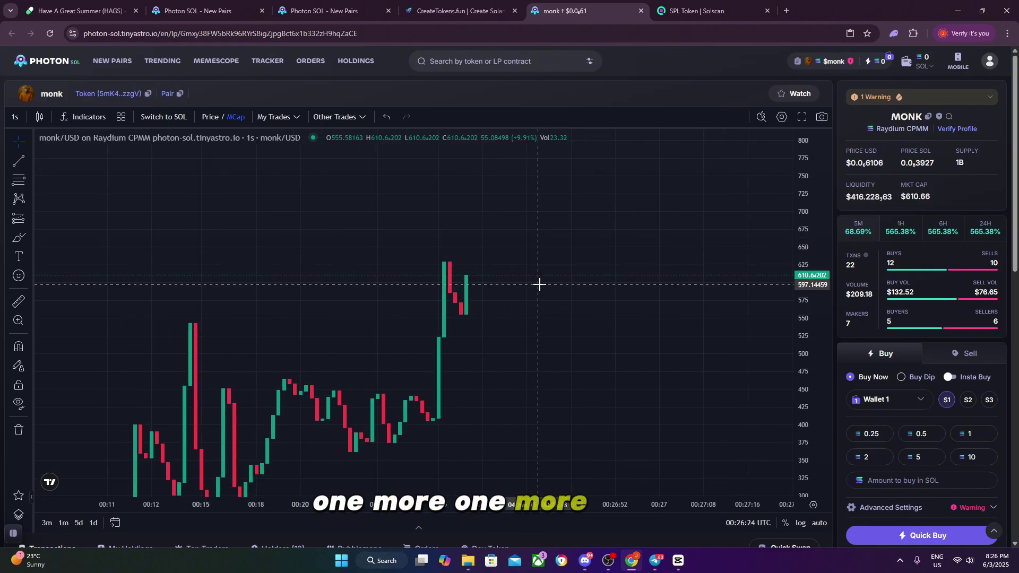
left_click_drag(540, 326, 539, 282)
- Switch to CreateTokens, remove 100% of the LP tokens from the SOL-monk pool, and confirm the transaction in the Phantom wallet
left_click(456, 6)
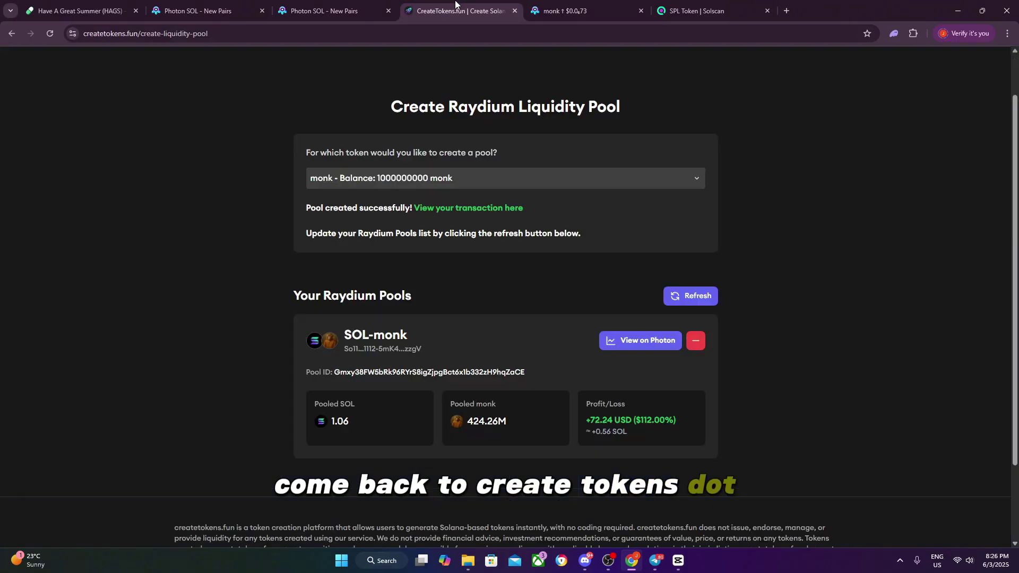
left_click(695, 340)
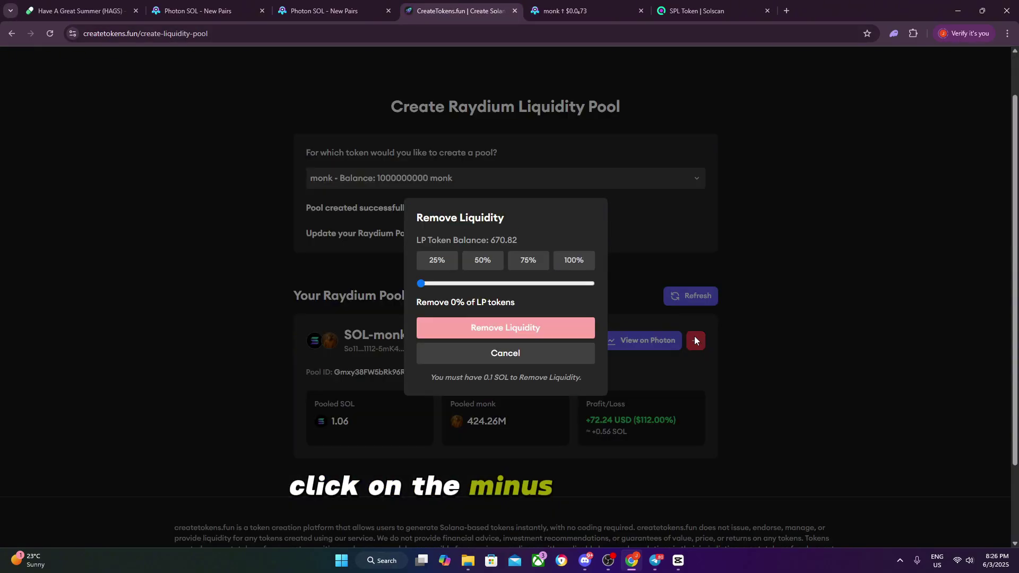
left_click(571, 260)
left_click(531, 325)
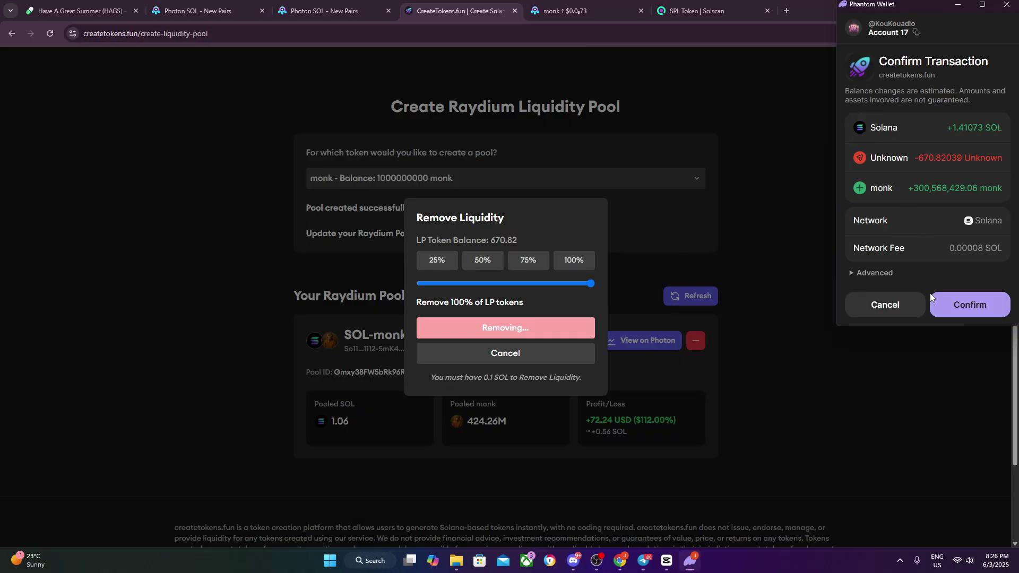
left_click(956, 305)
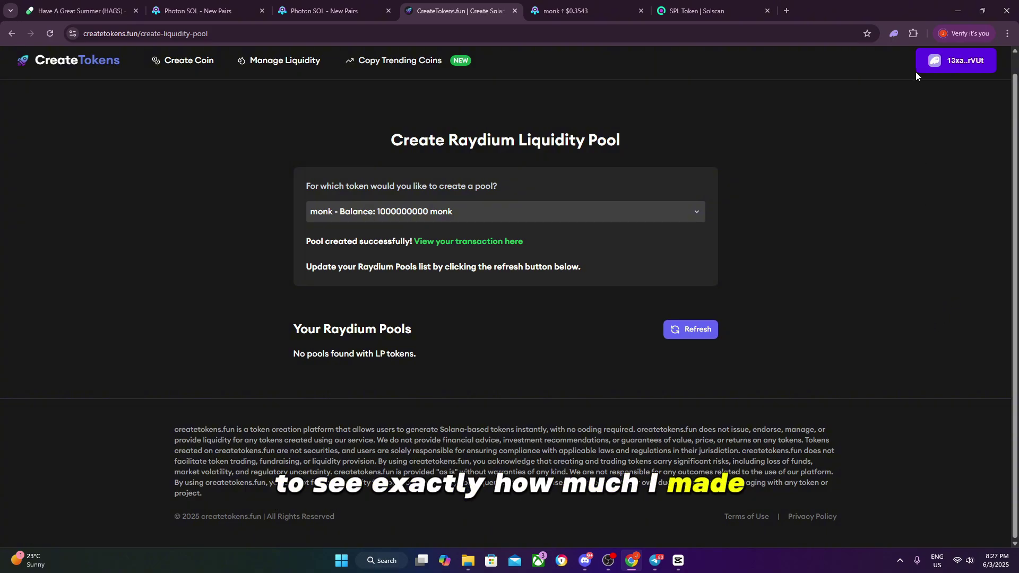
- Open the Phantom wallet and check the account's balance
left_click(893, 34)
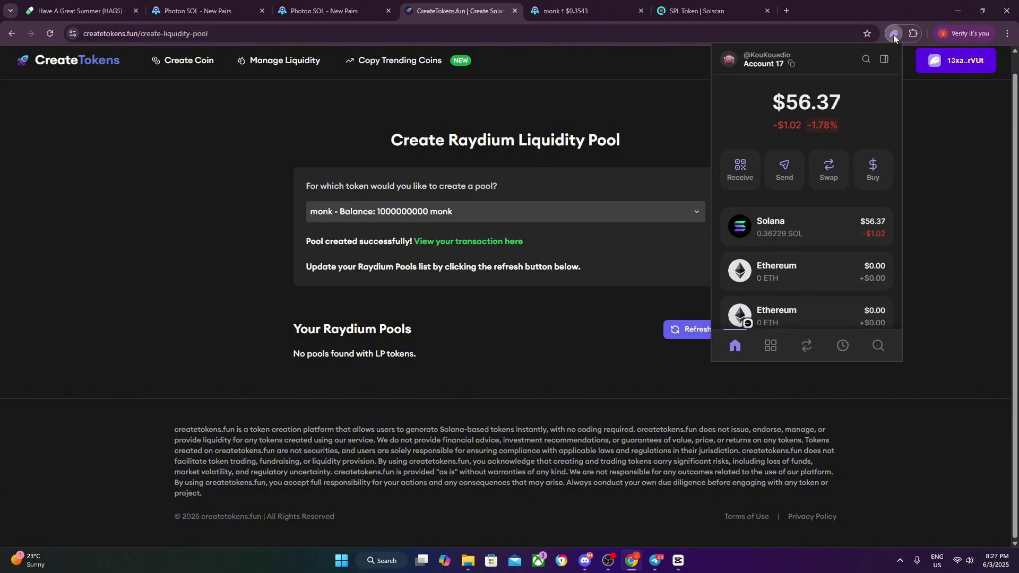